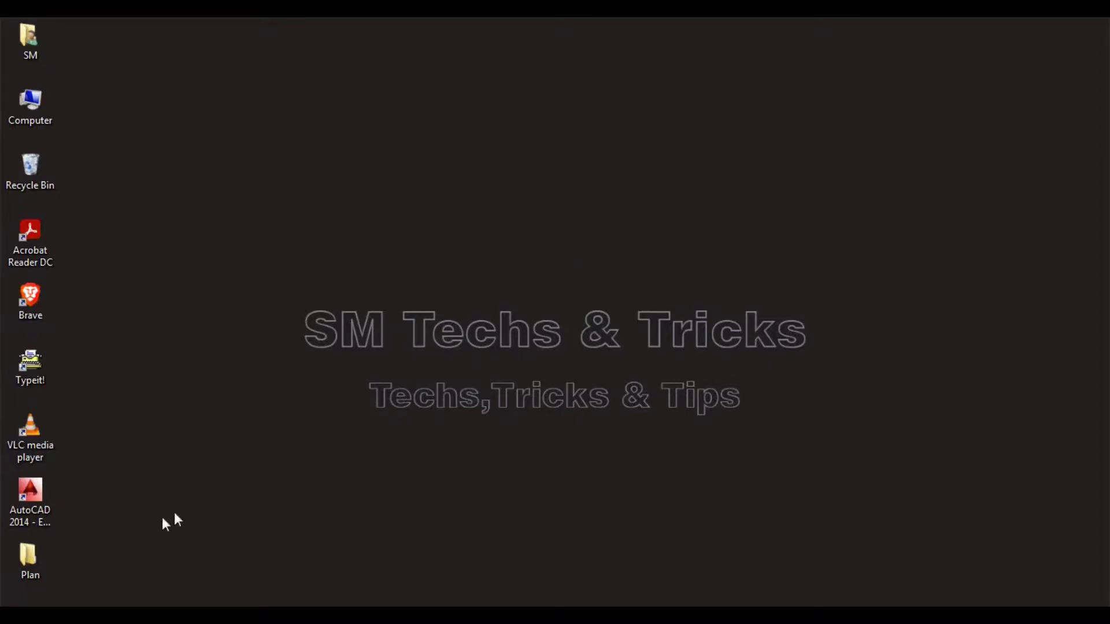
Step: Open Plan.dwg from the desktop Plan folder in AutoCAD 2014
double_click(39, 558)
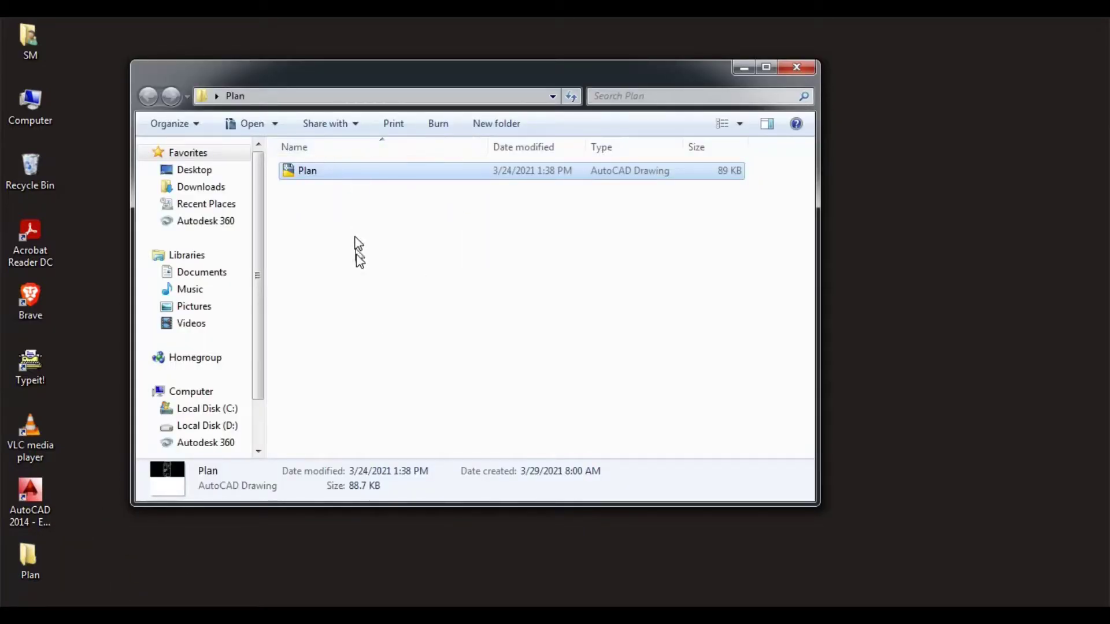
right_click(307, 173)
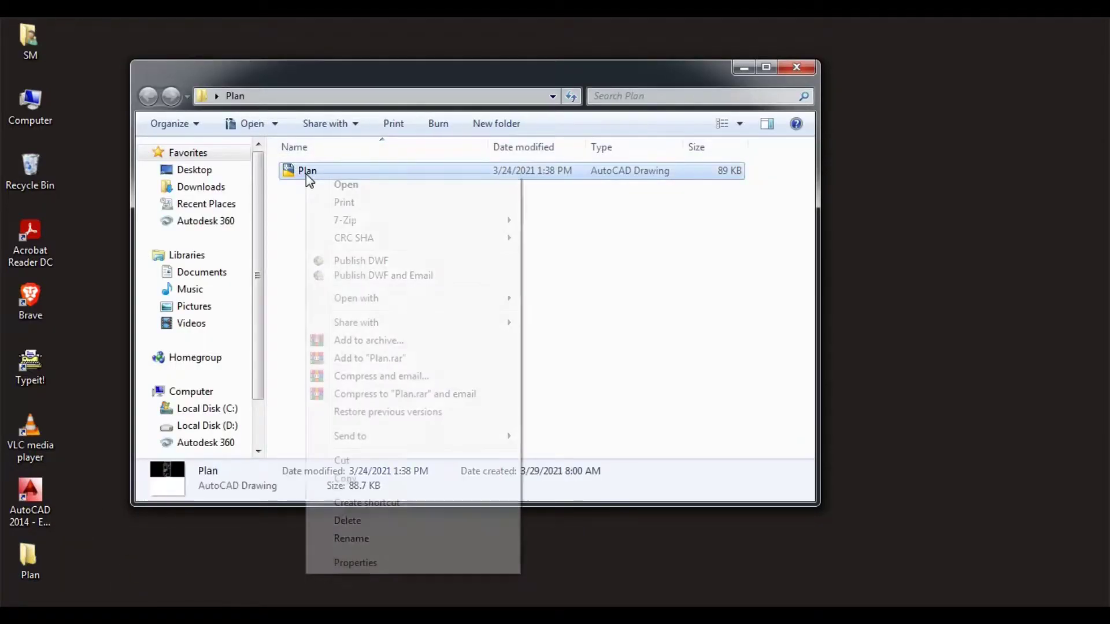
click(346, 184)
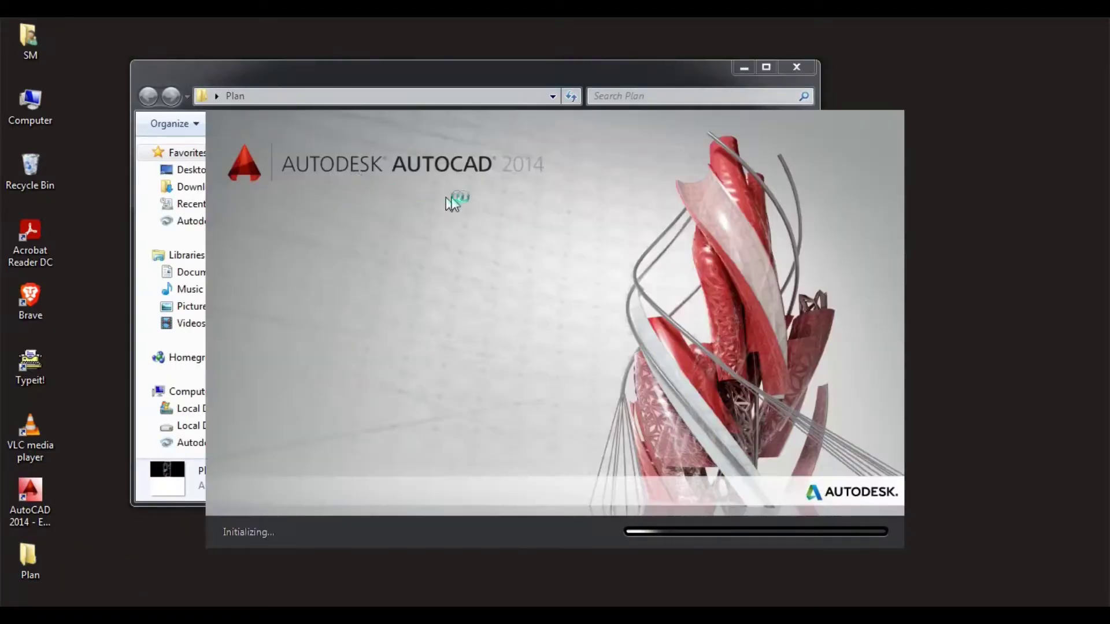
Step: Accept the non-Autodesk DWG warning and the educational plot stamp so Plan.dwg loads
click(742, 71)
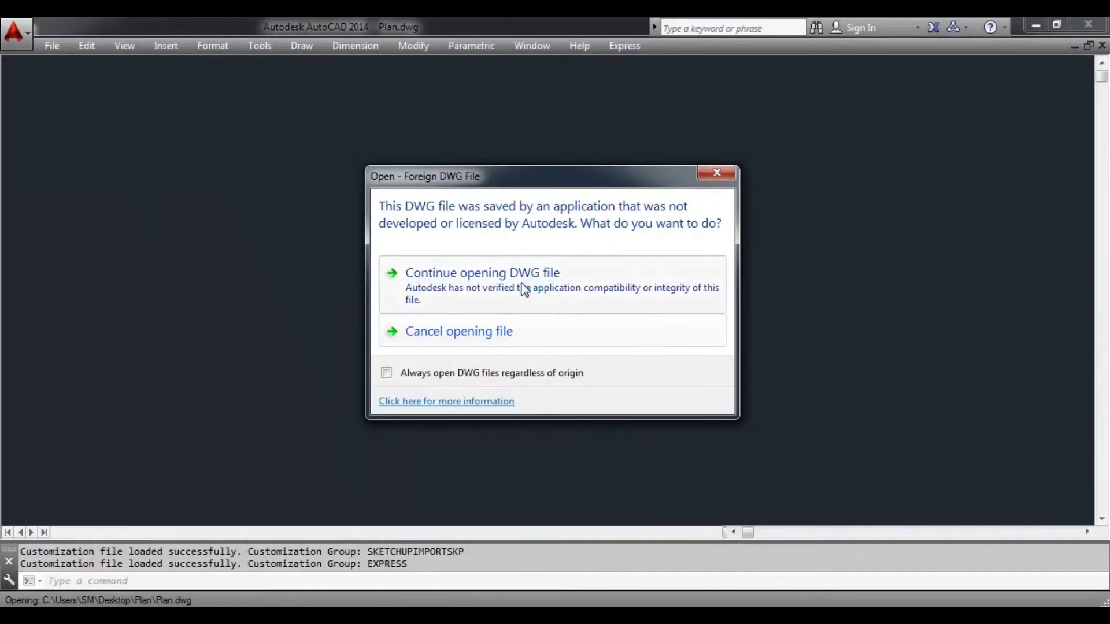
click(520, 286)
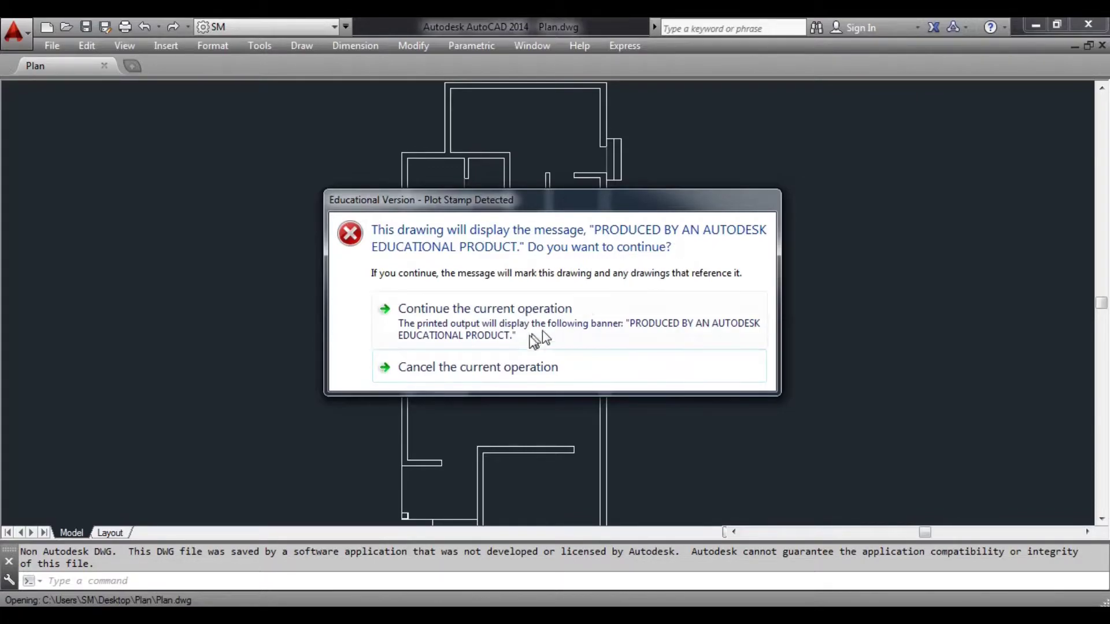
click(507, 324)
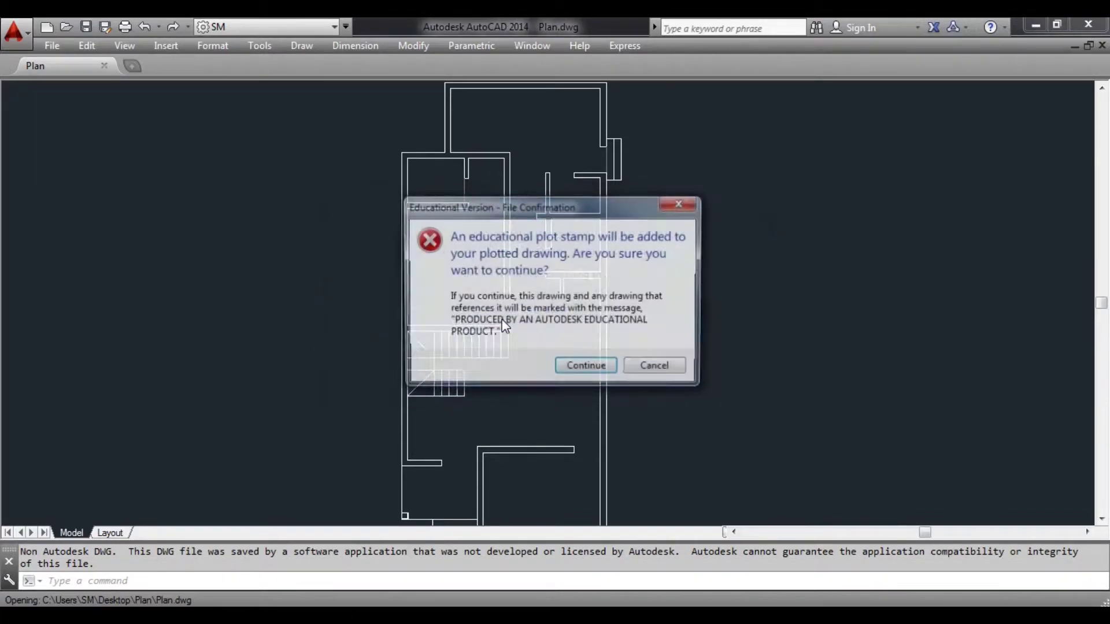
click(581, 366)
scroll(579, 365, down, 2)
Step: Start a plot using the <Previous plot> page setup (DWG To PDF, ISO A4 portrait)
scroll(565, 314, down, 2)
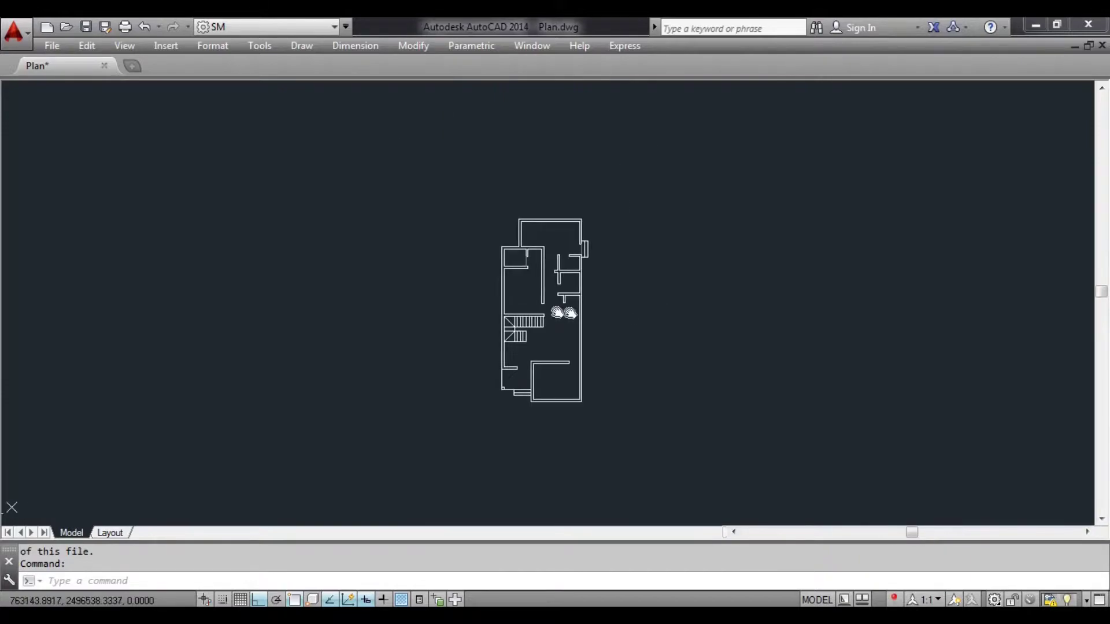
scroll(555, 304, up, 2)
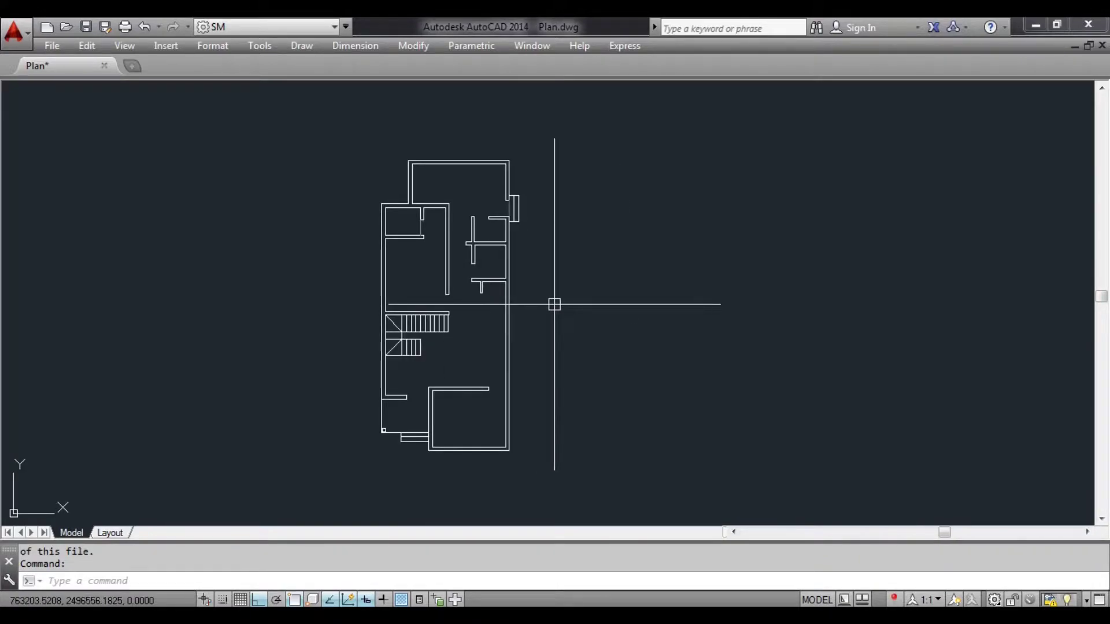
key(ctrl+p)
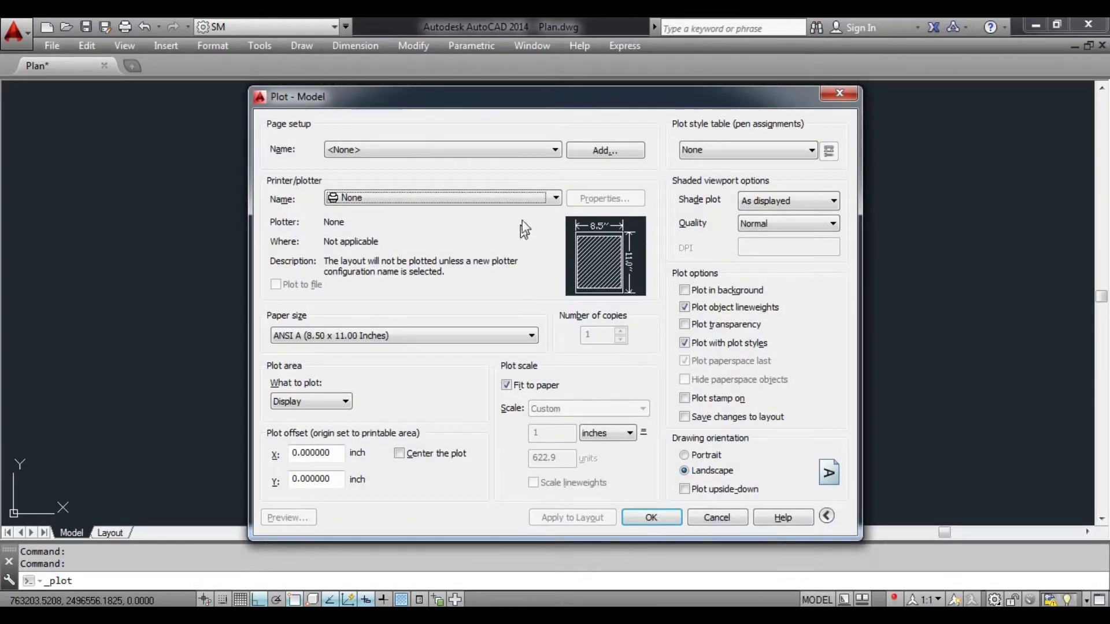
click(529, 150)
click(480, 173)
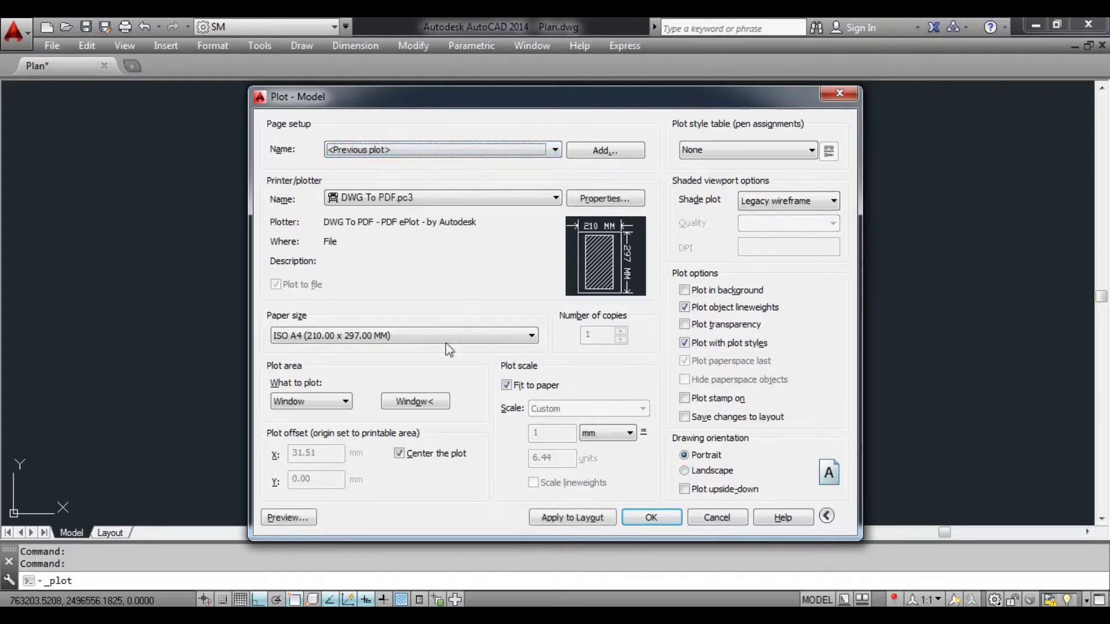
Step: Preview the plotted page, zooming and panning across the floor plan
click(287, 518)
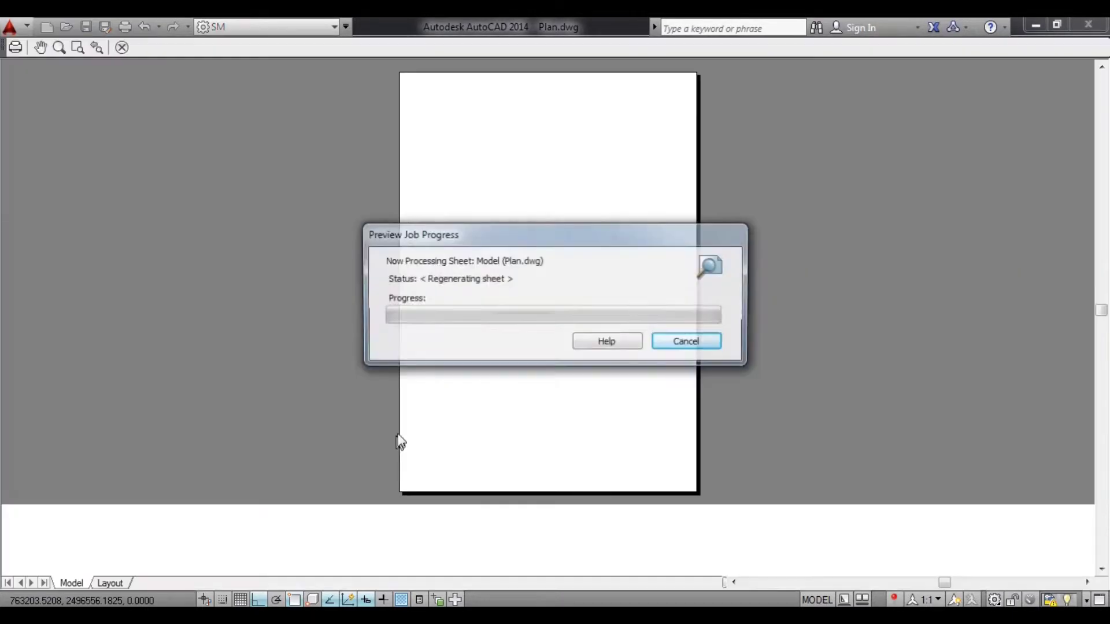
scroll(527, 145, up, 3)
scroll(544, 162, down, 1)
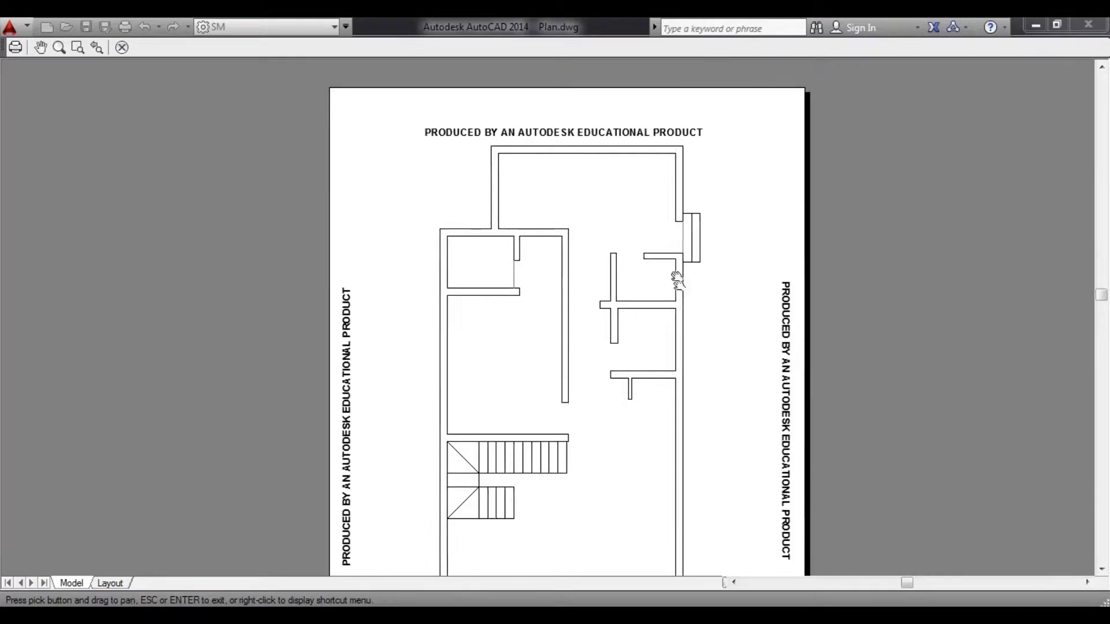
middle_drag(451, 512, 425, 367)
middle_drag(422, 58, 457, 166)
scroll(456, 168, up, 2)
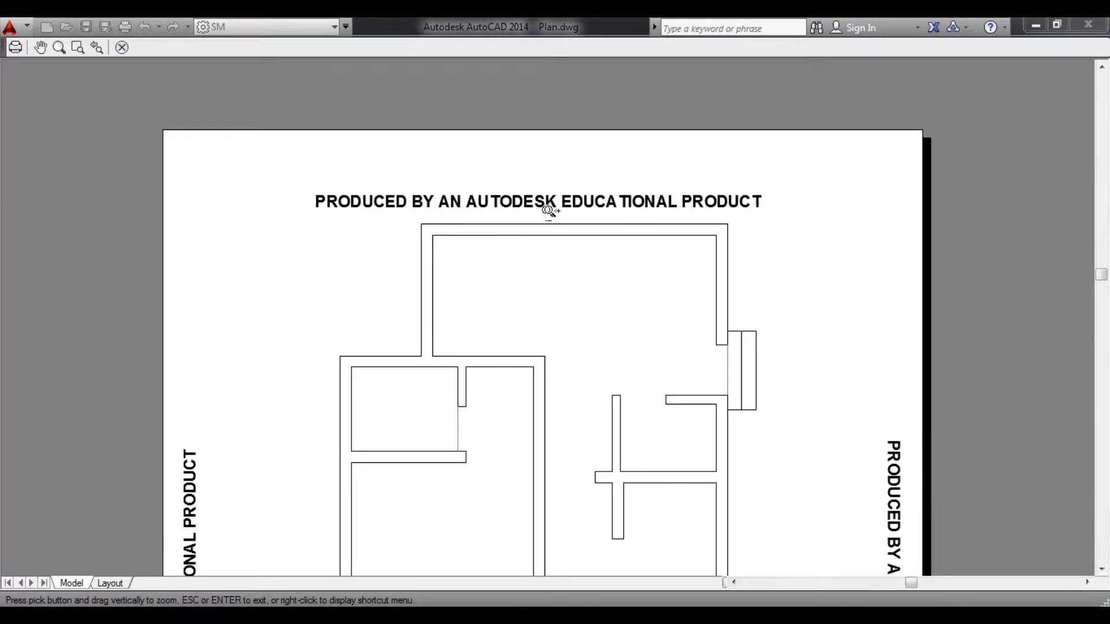
scroll(720, 240, down, 4)
middle_drag(722, 388, 706, 271)
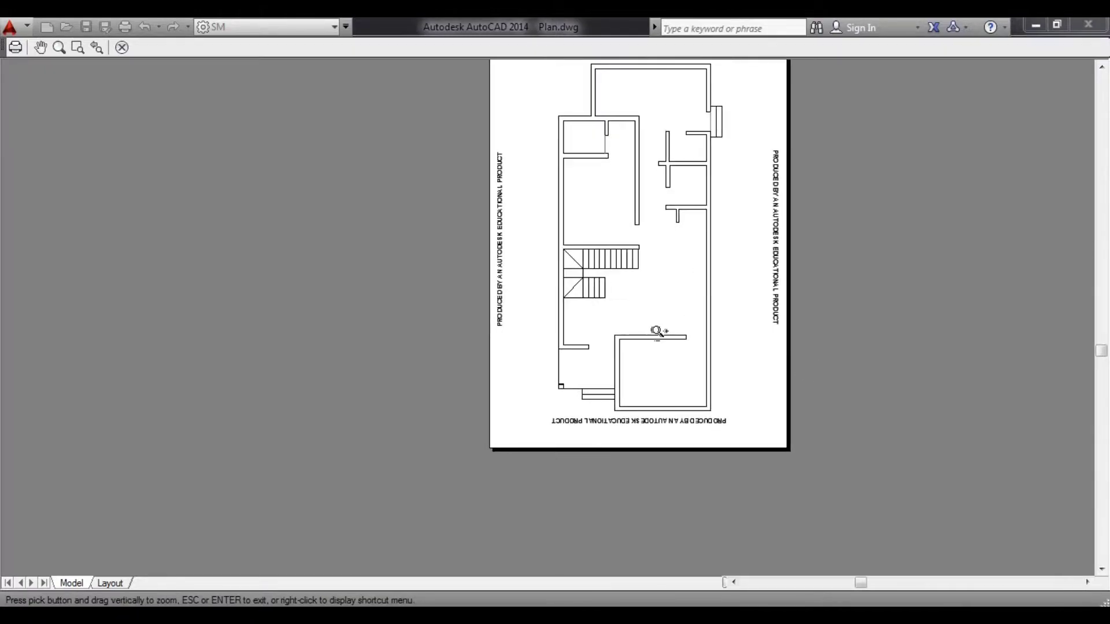
middle_drag(636, 256, 615, 319)
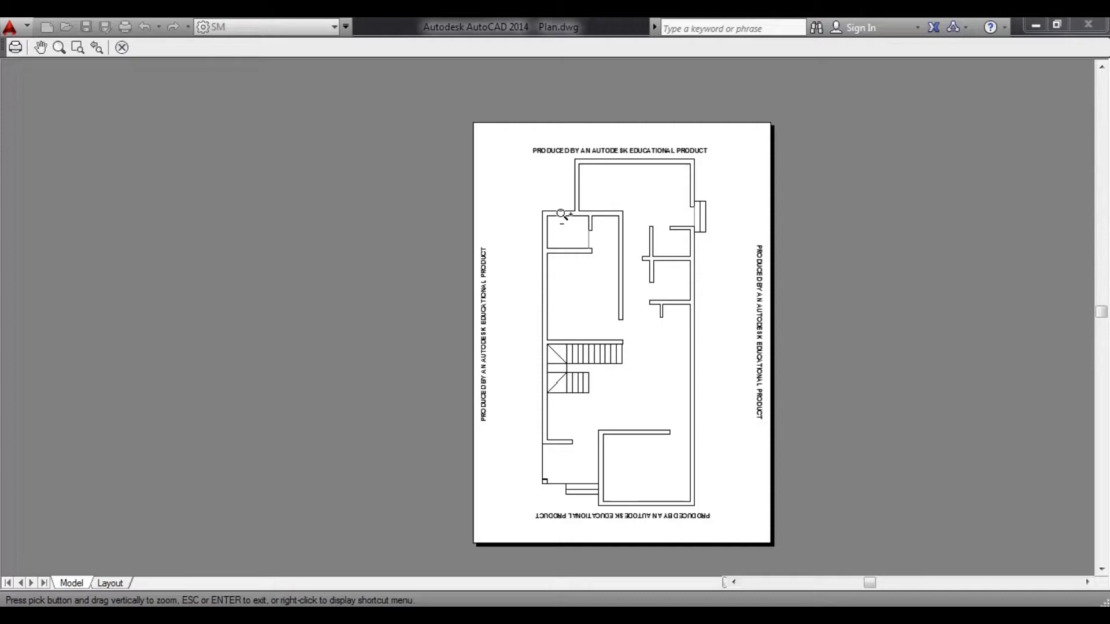
right_click(548, 200)
Step: Plot the previewed page to 01.pdf in the Desktop Plan folder, then close the PDF
click(575, 217)
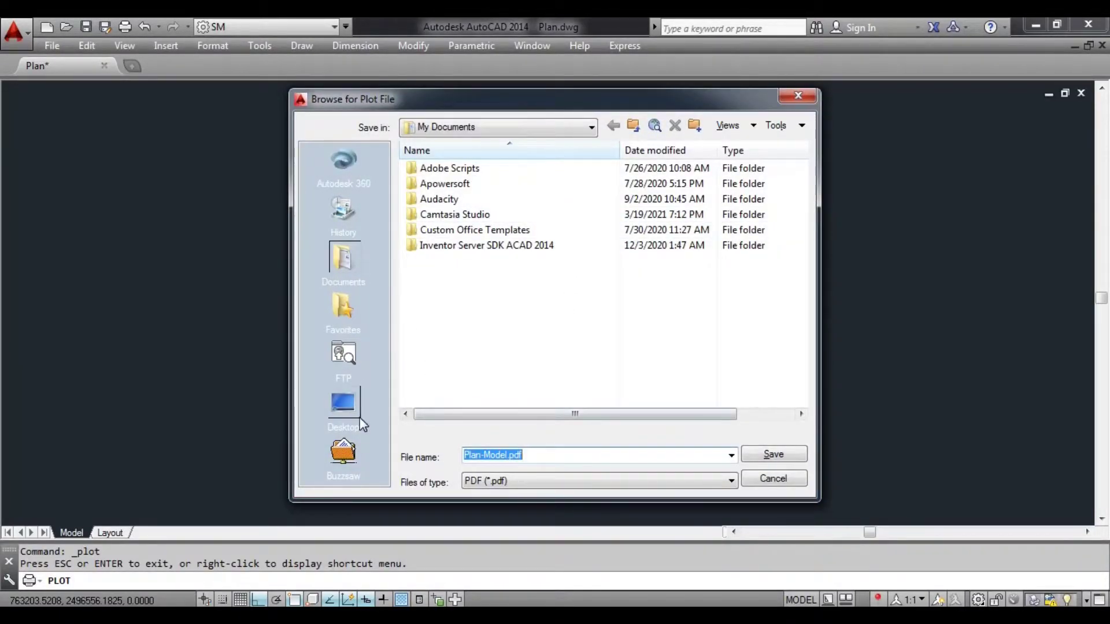
click(346, 405)
double_click(449, 247)
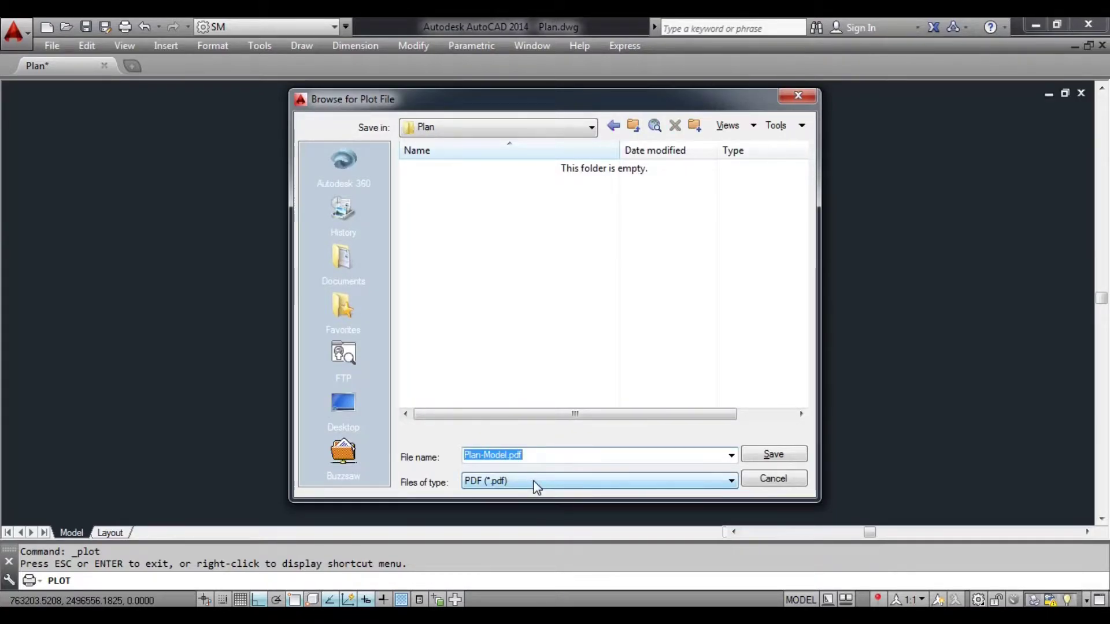
text(01)
click(774, 454)
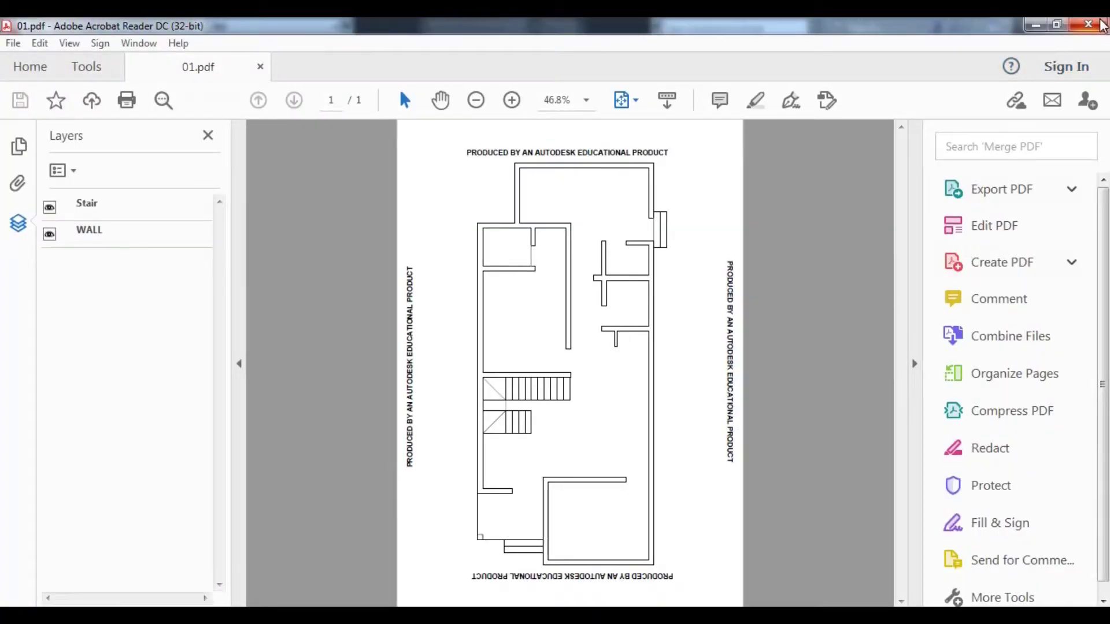
click(1089, 24)
middle_drag(584, 315, 641, 317)
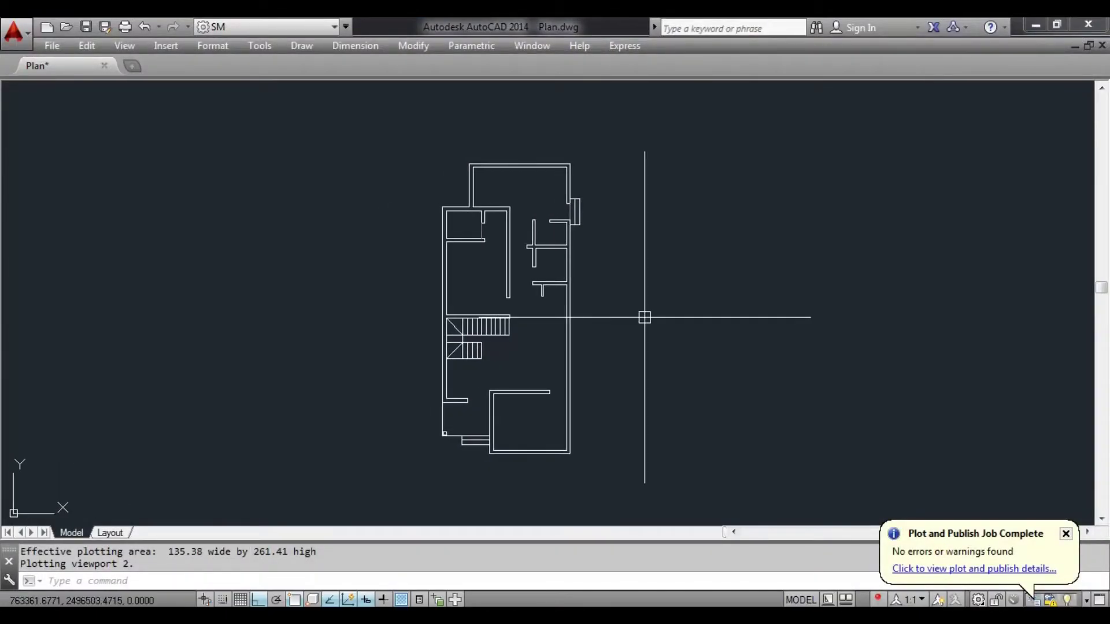
Step: Export the drawing via DXFOUT as Plan 01.dxf (AutoCAD 2010/LT2010 DXF) in the Plan folder
text(d)
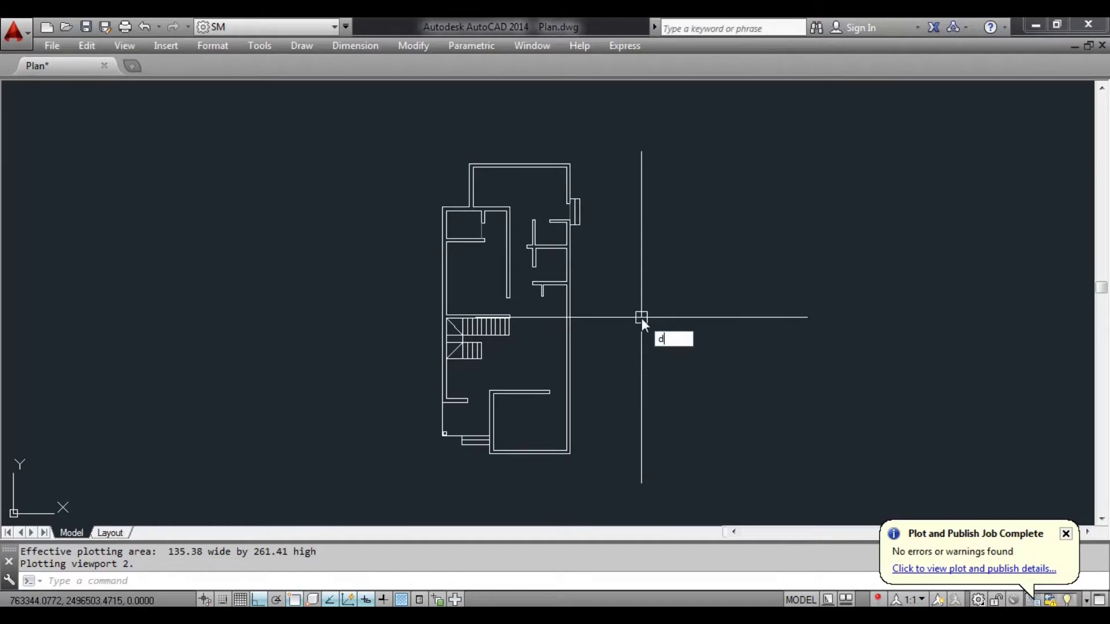
text(xfo)
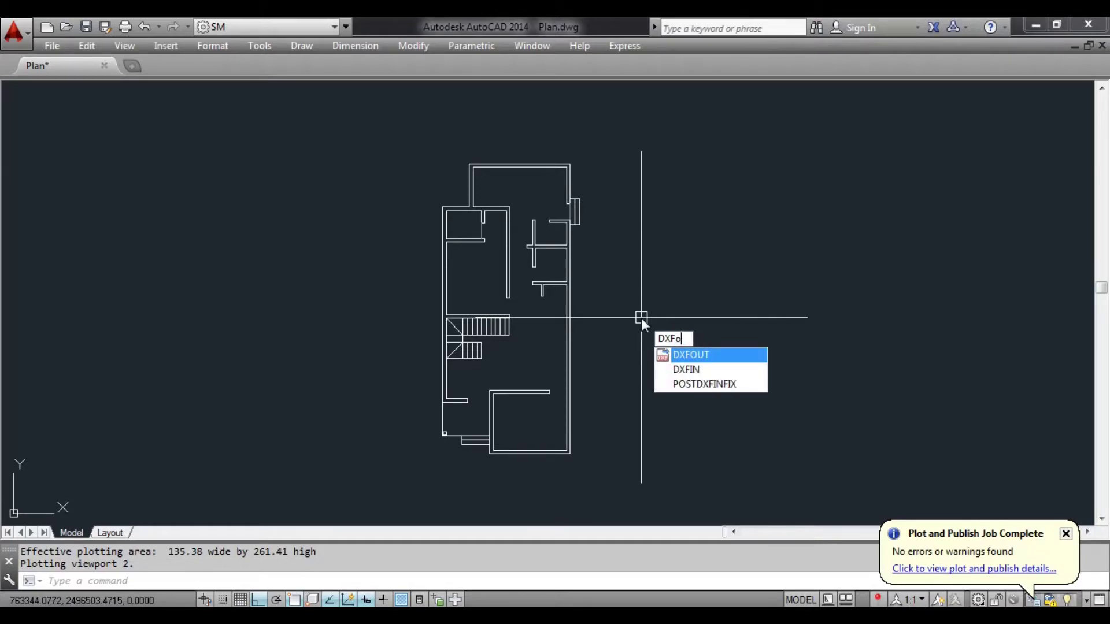
text(t)
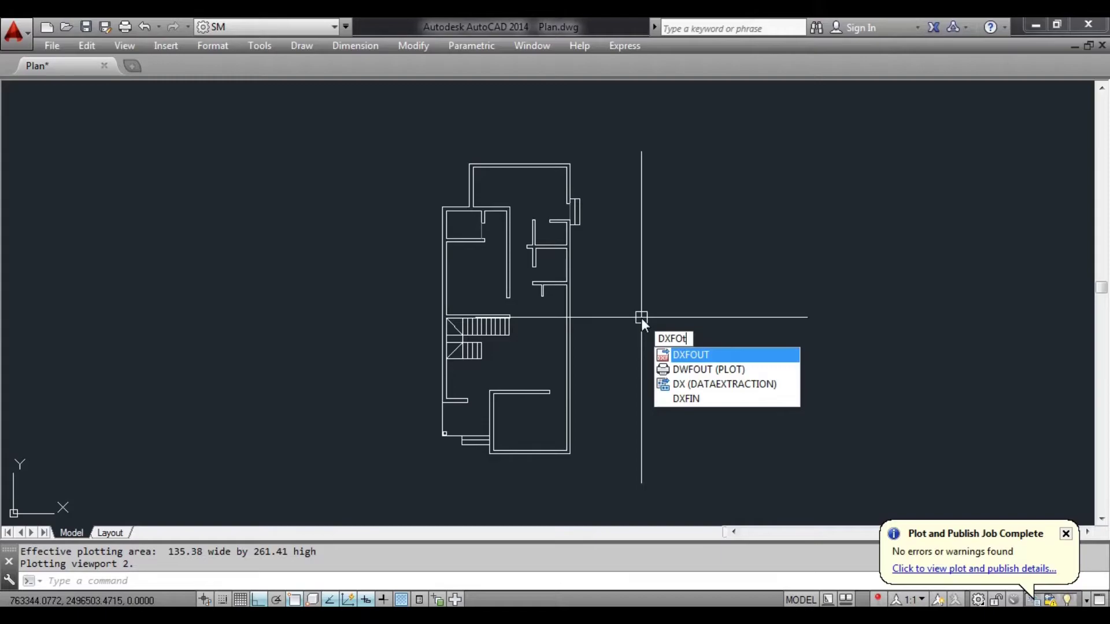
key(Return)
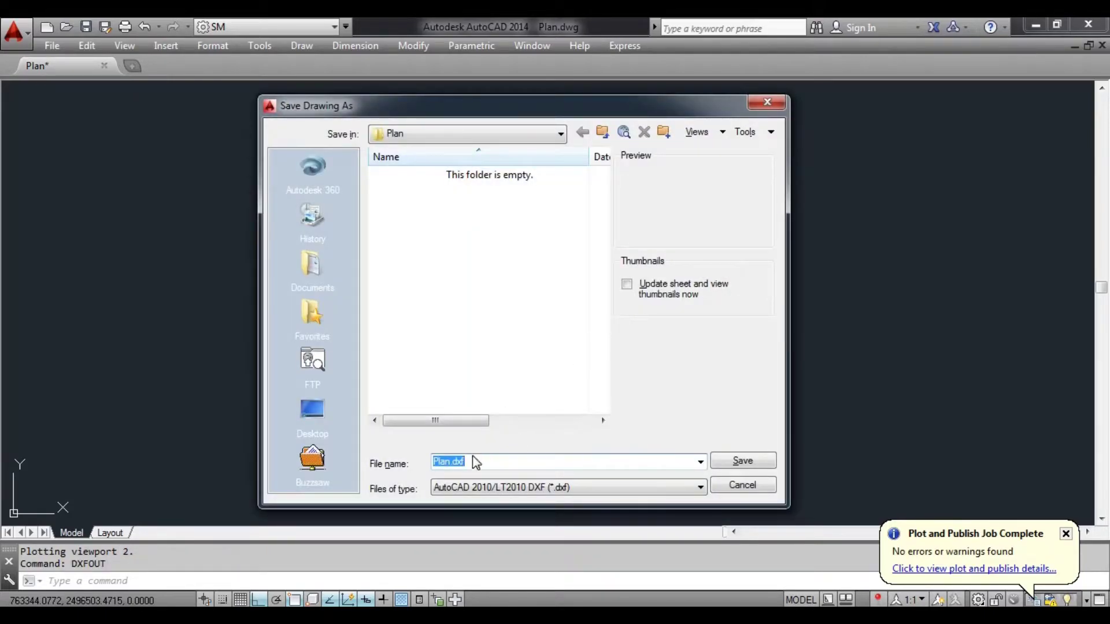
click(453, 463)
click(744, 464)
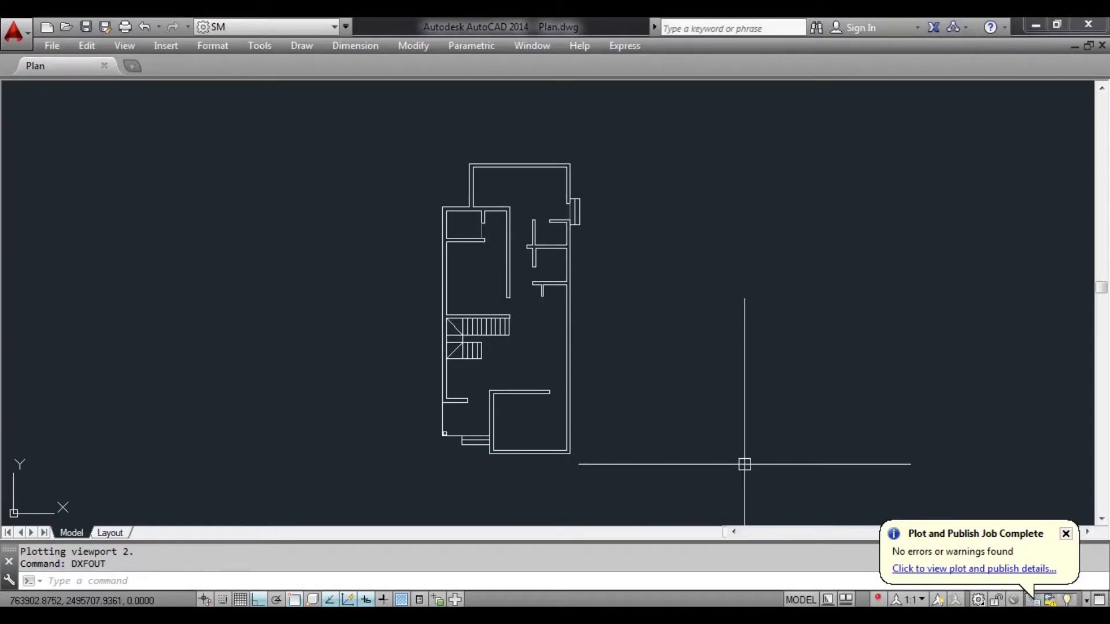
Step: Import Plan 01.dxf with DXFIN as a new drawing
text(D)
text(Xfi)
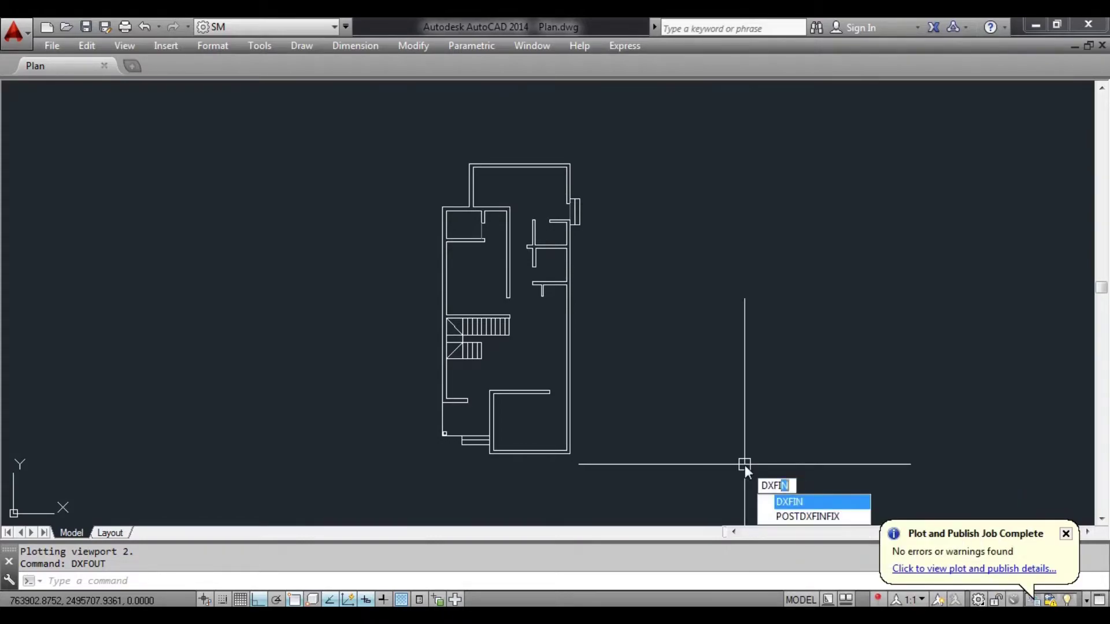
text(n)
key(Return)
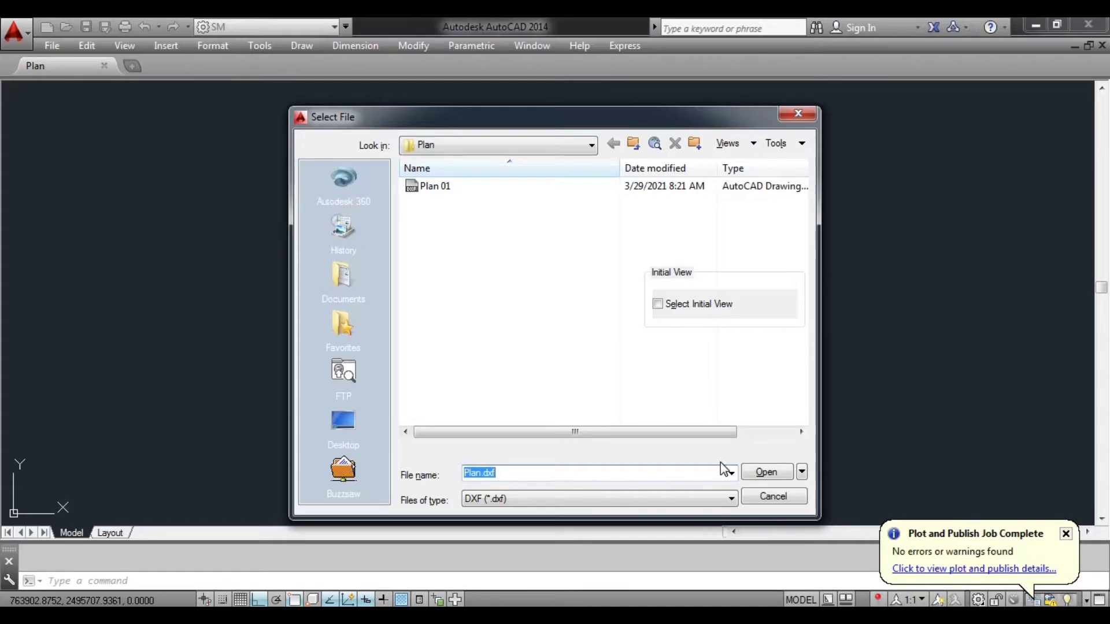
click(438, 188)
click(767, 473)
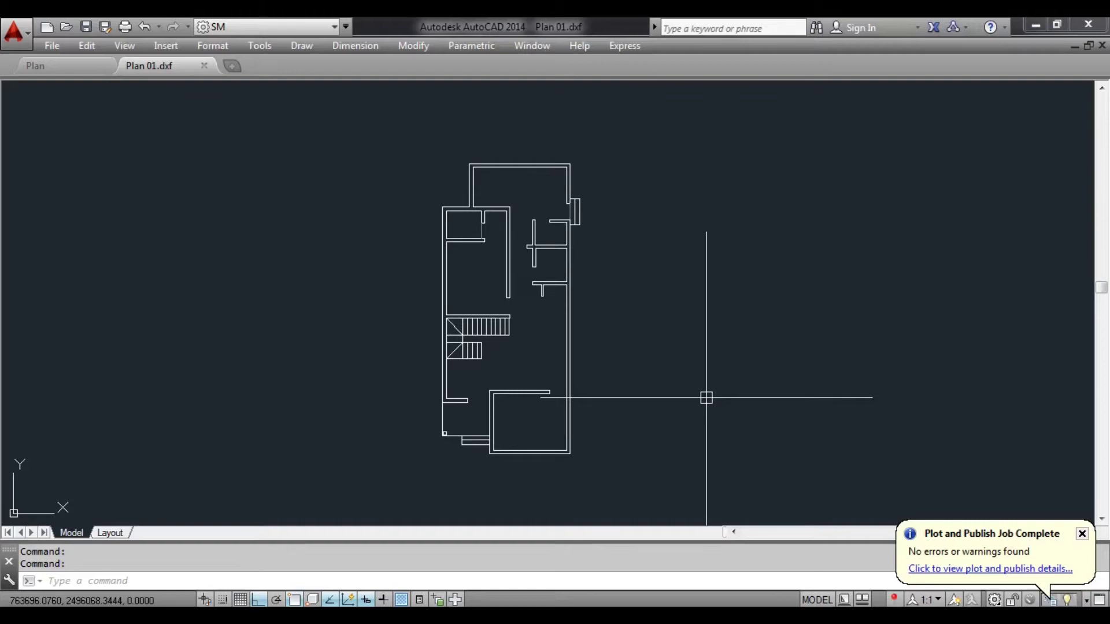
Step: Save the imported drawing as Plan 01.dwg in the Plan folder and close it
key(ctrl+s)
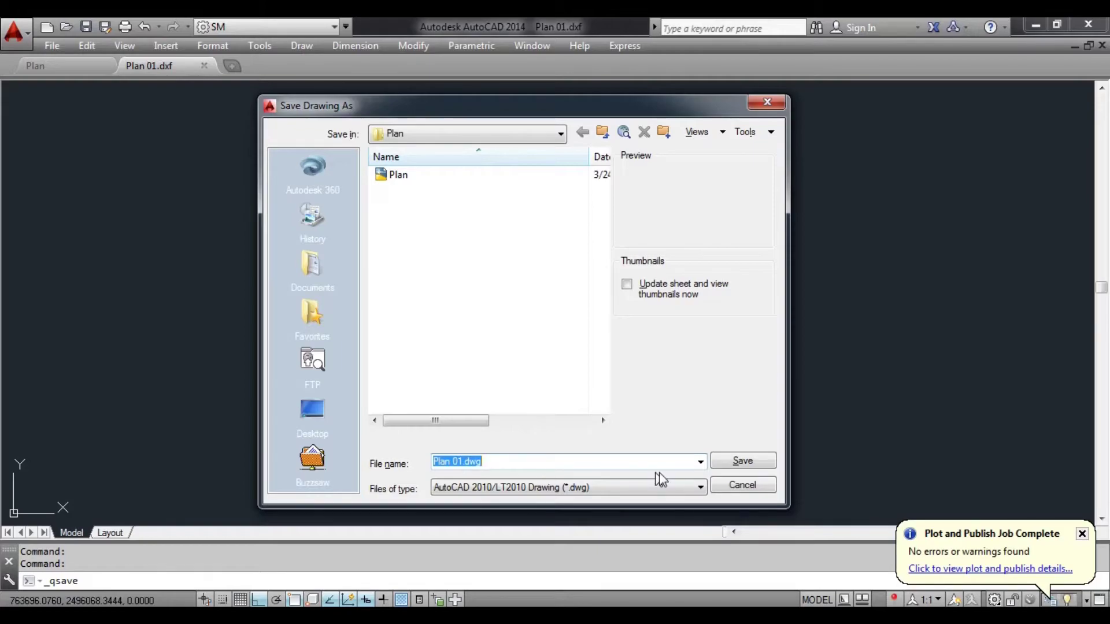
click(750, 465)
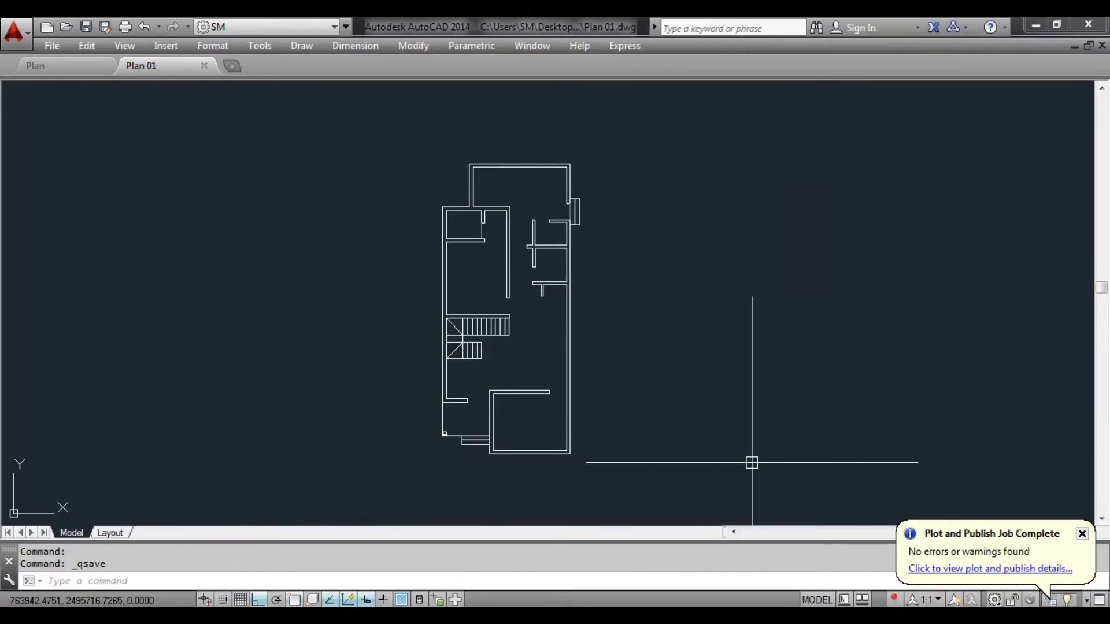
click(1102, 46)
Step: Close AutoCAD and reopen Plan 01.dwg from the desktop Plan folder
click(1097, 26)
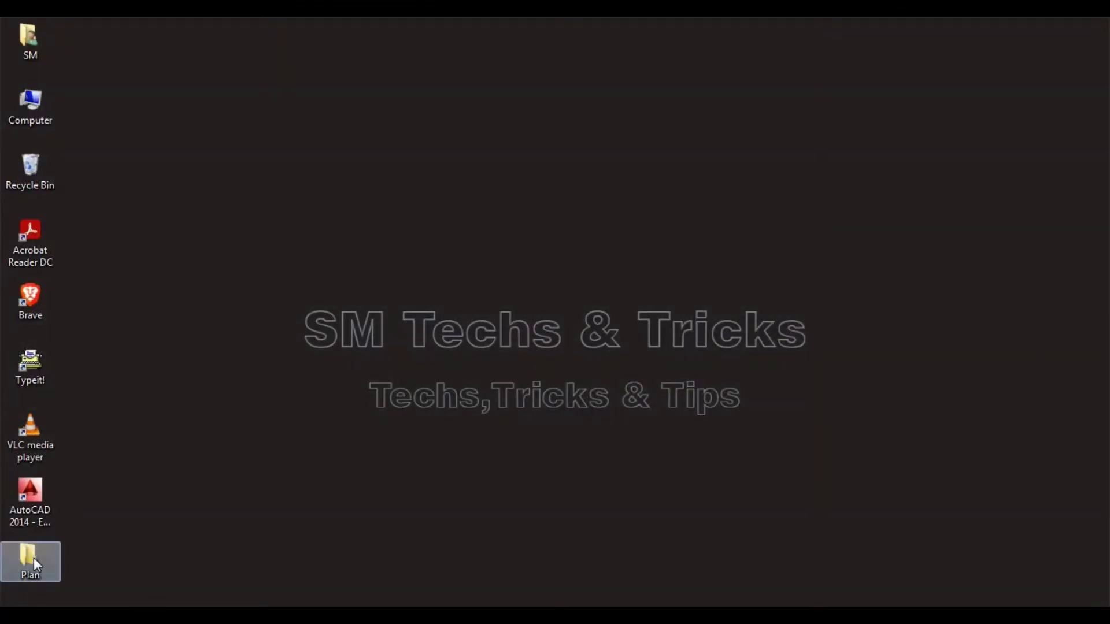
double_click(29, 557)
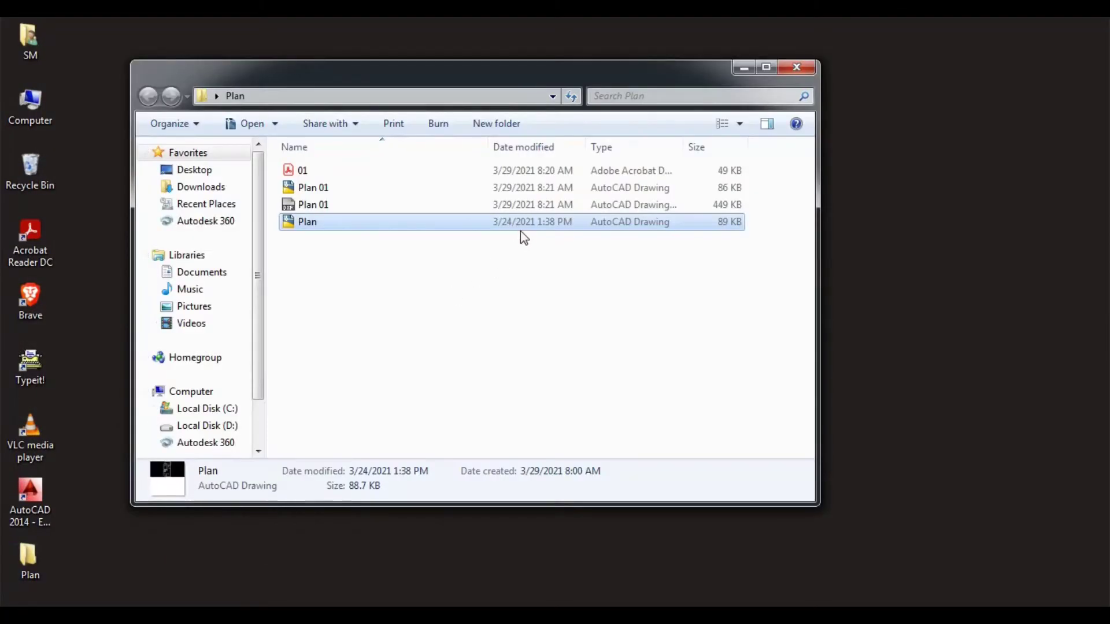
click(327, 189)
click(332, 212)
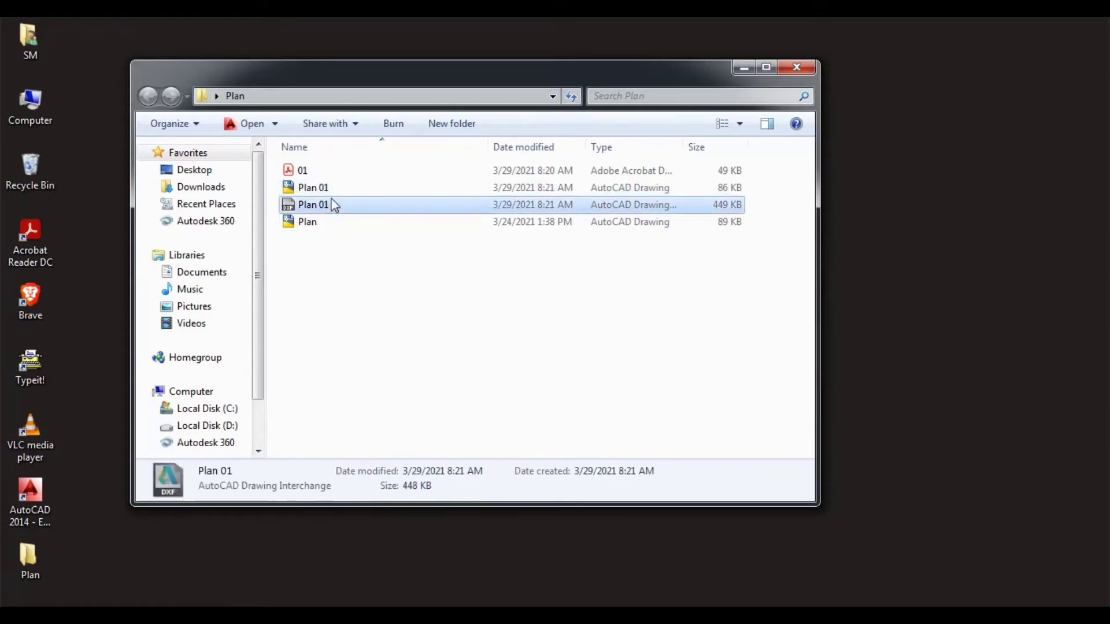
click(332, 191)
click(330, 211)
click(327, 193)
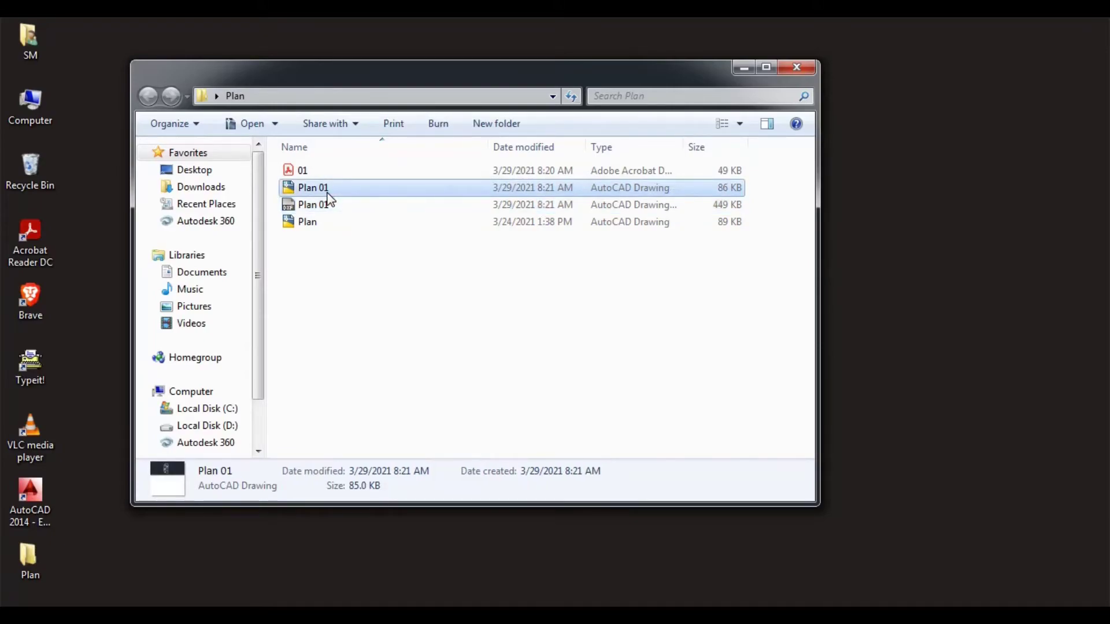
double_click(328, 191)
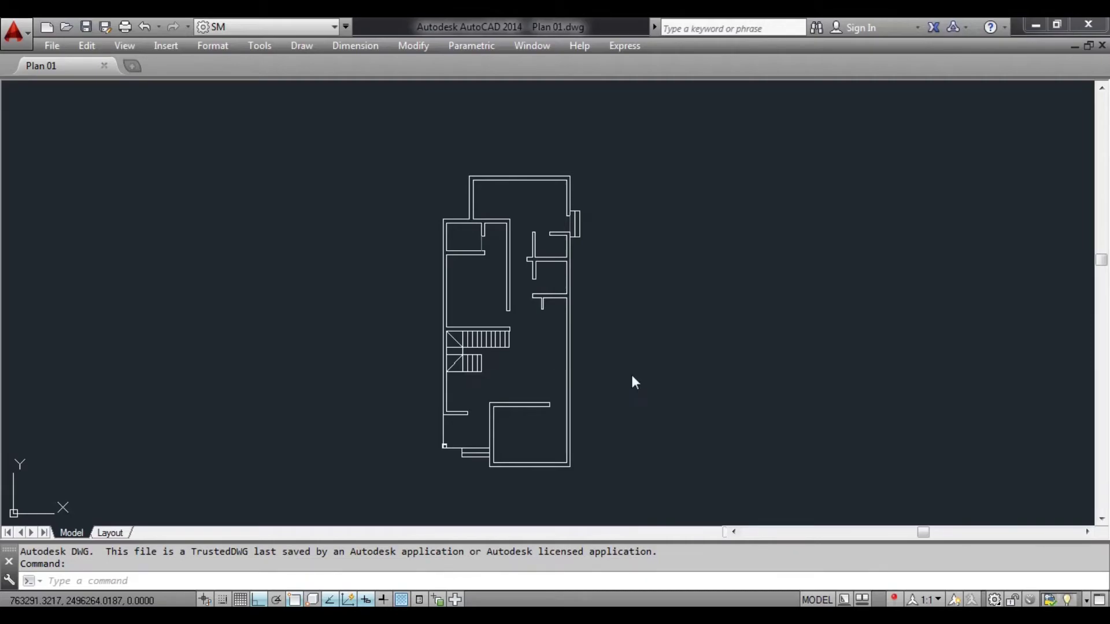
Step: Plot Plan 01.dwg with the <Previous plot> page setup, plotting from the preview
key(ctrl+p)
click(488, 149)
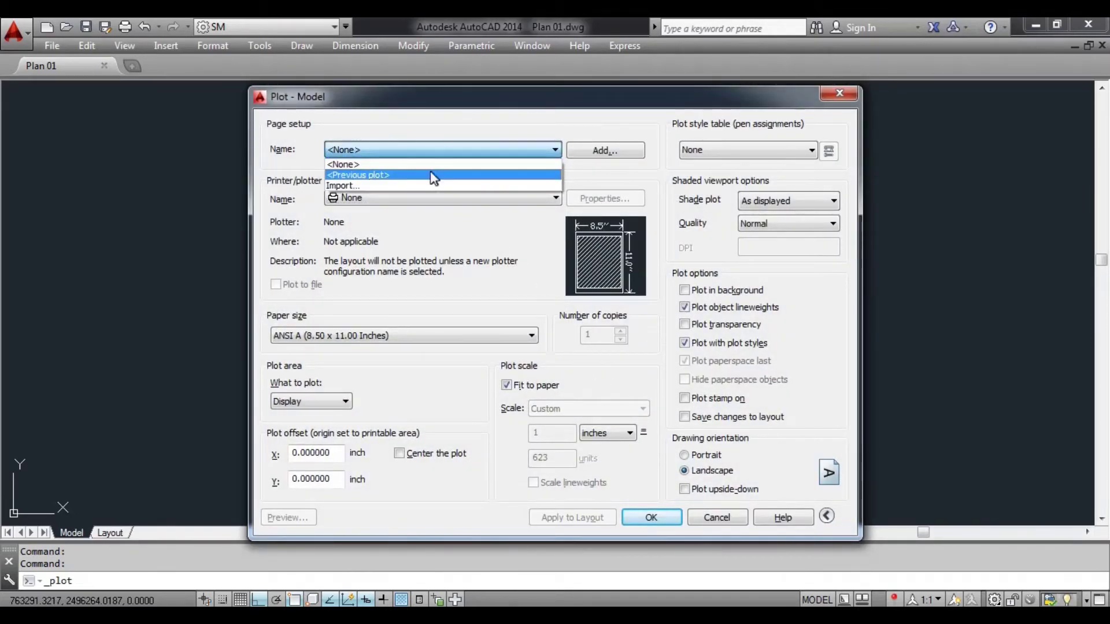
click(428, 172)
click(296, 519)
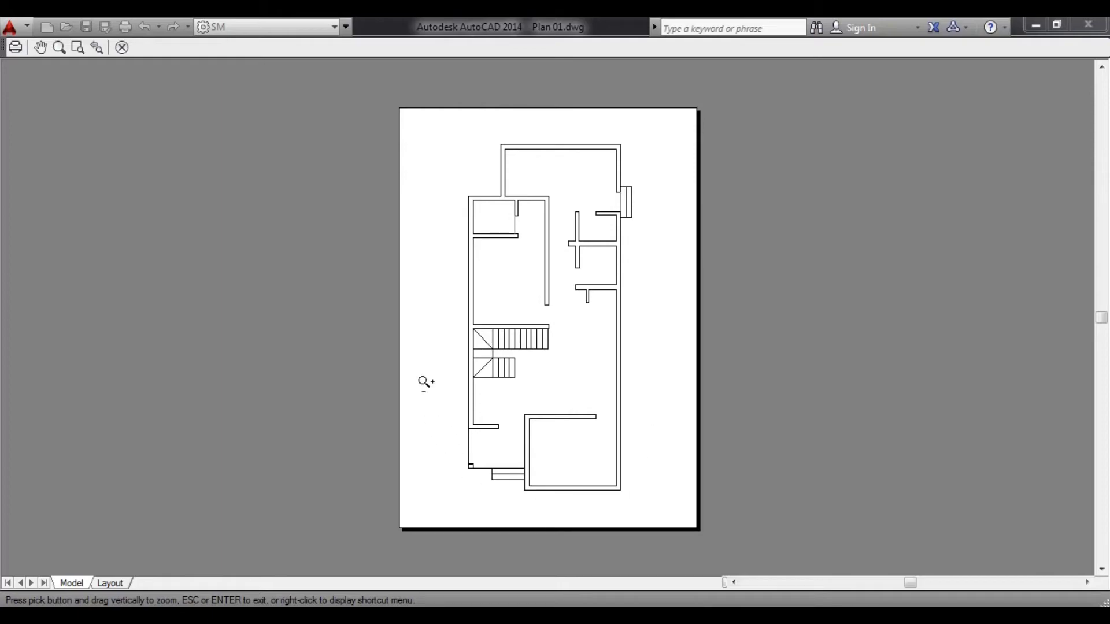
right_click(431, 192)
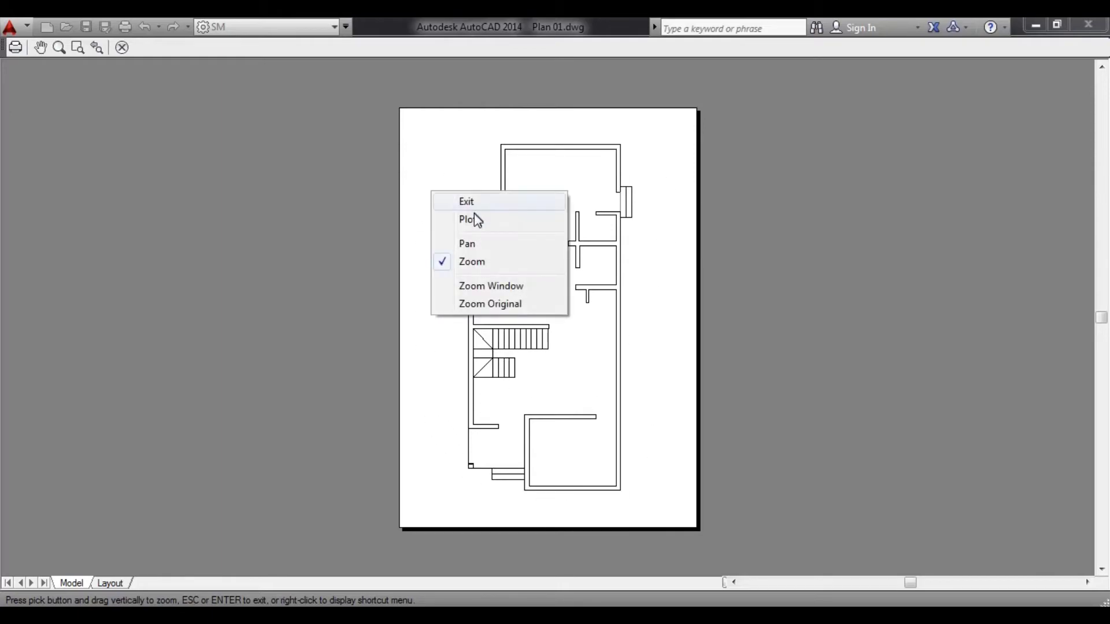
click(478, 218)
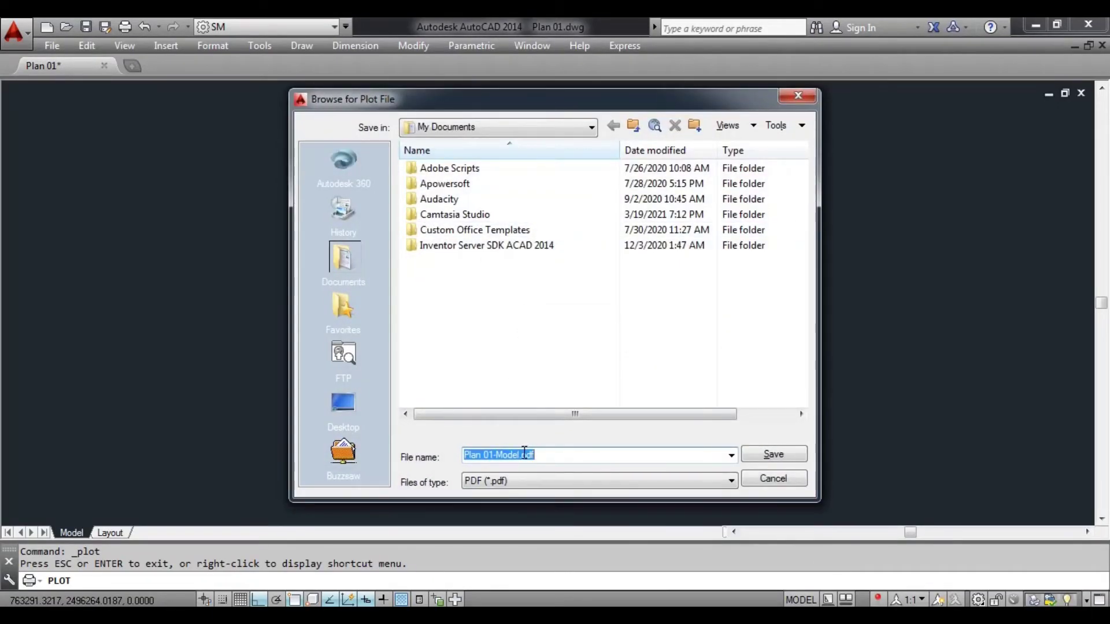
Step: Save the plot as 02.pdf in the Desktop Plan folder
click(331, 400)
double_click(425, 230)
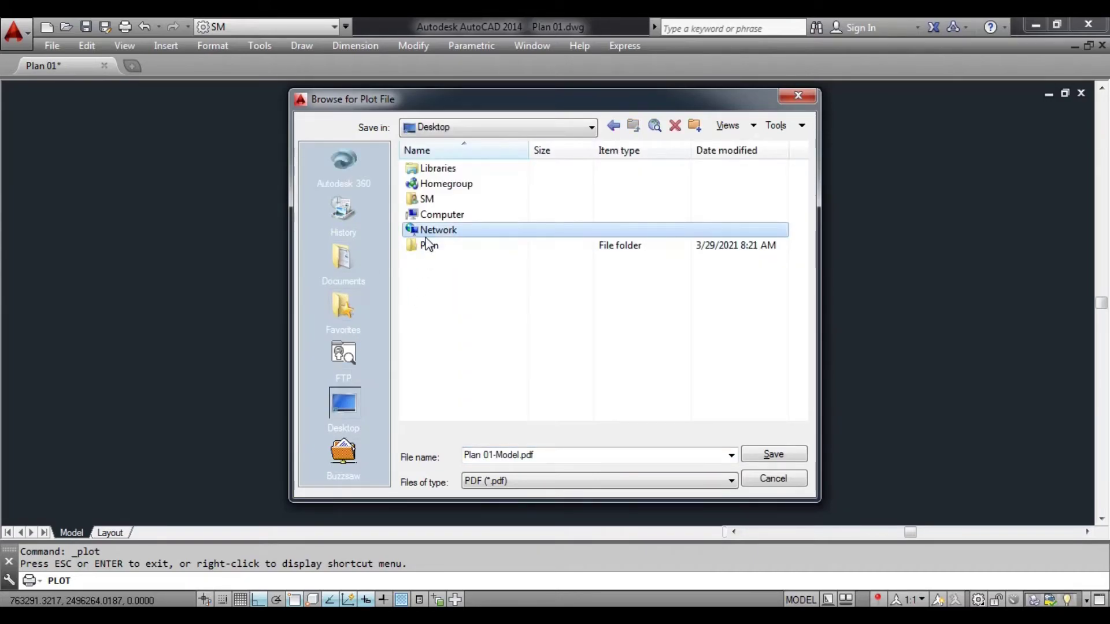
click(613, 125)
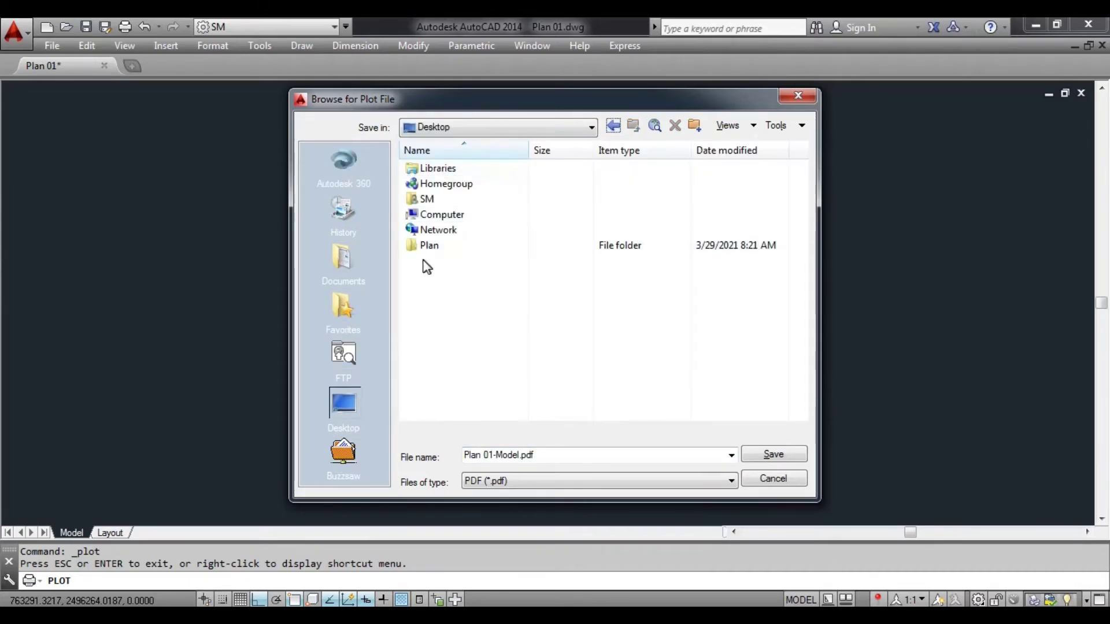
double_click(428, 245)
double_click(550, 454)
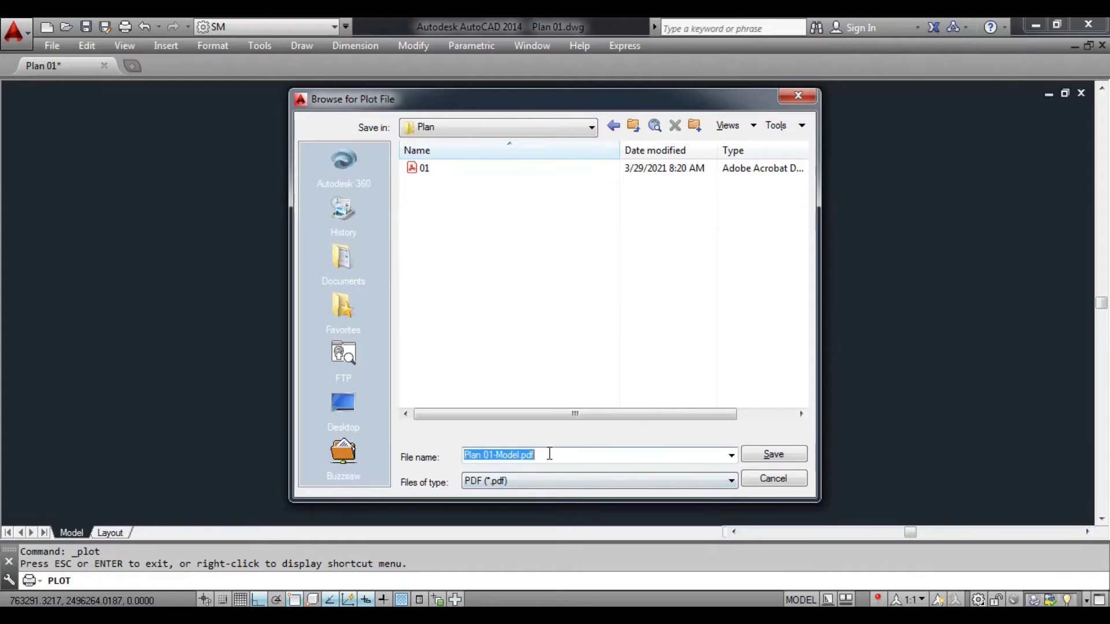
text(02)
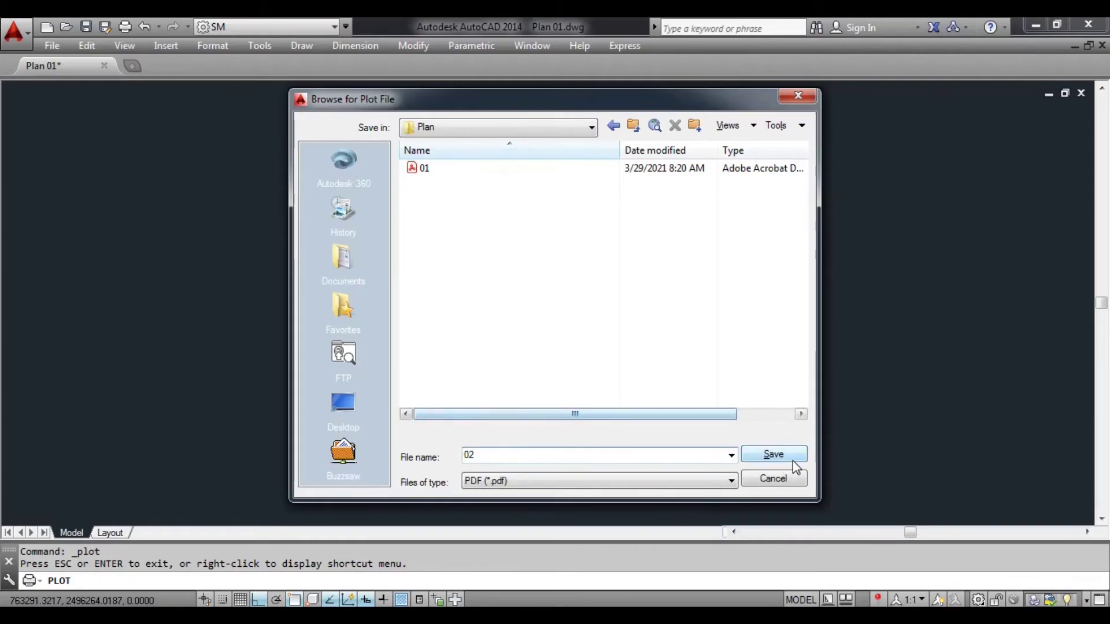
click(784, 456)
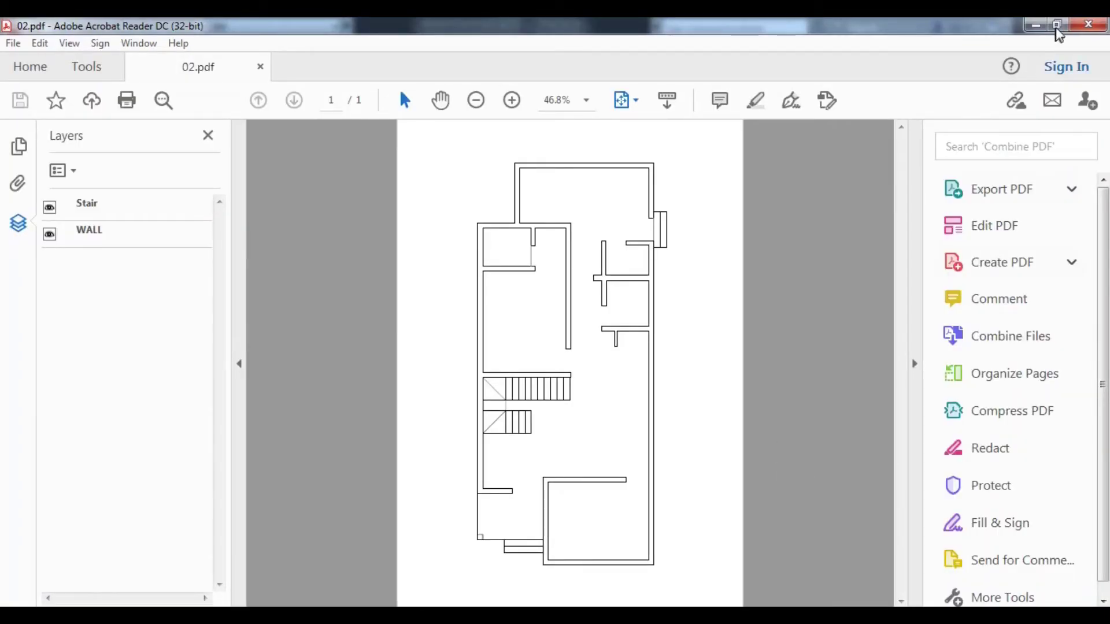
Step: Close 02.pdf, minimize AutoCAD, and view 01.pdf with its educational stamp
click(1088, 25)
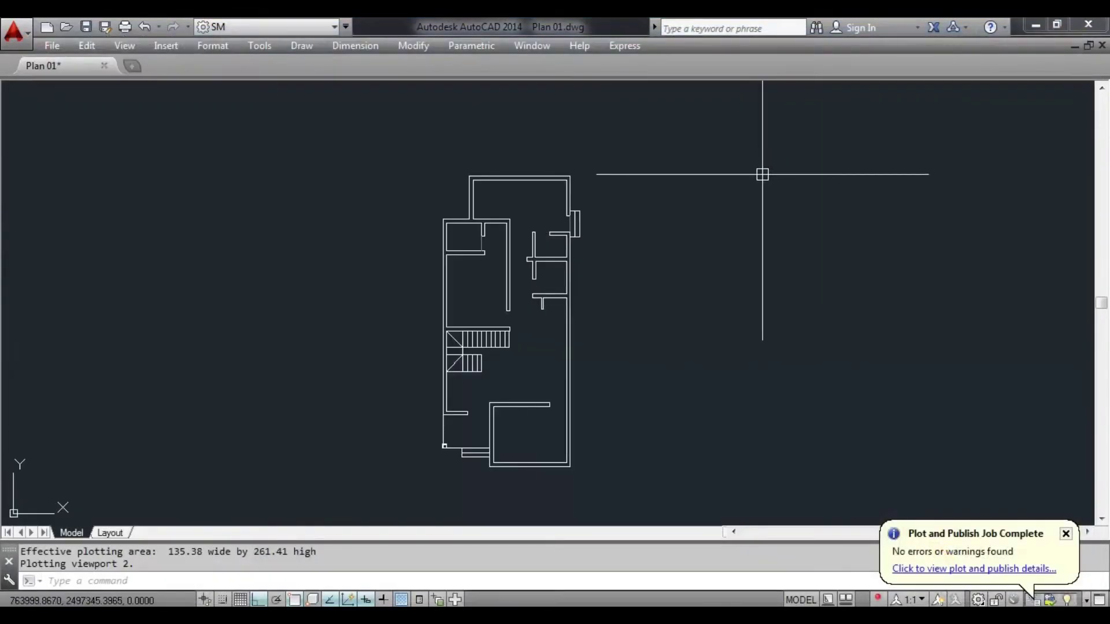
click(1035, 24)
click(338, 173)
double_click(336, 175)
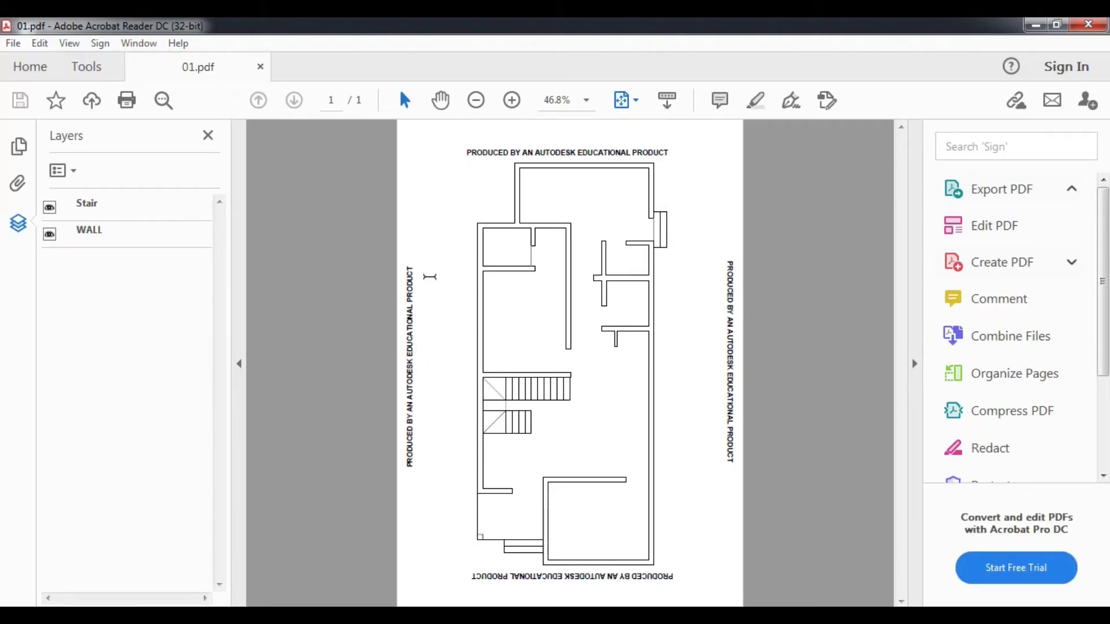
click(1088, 24)
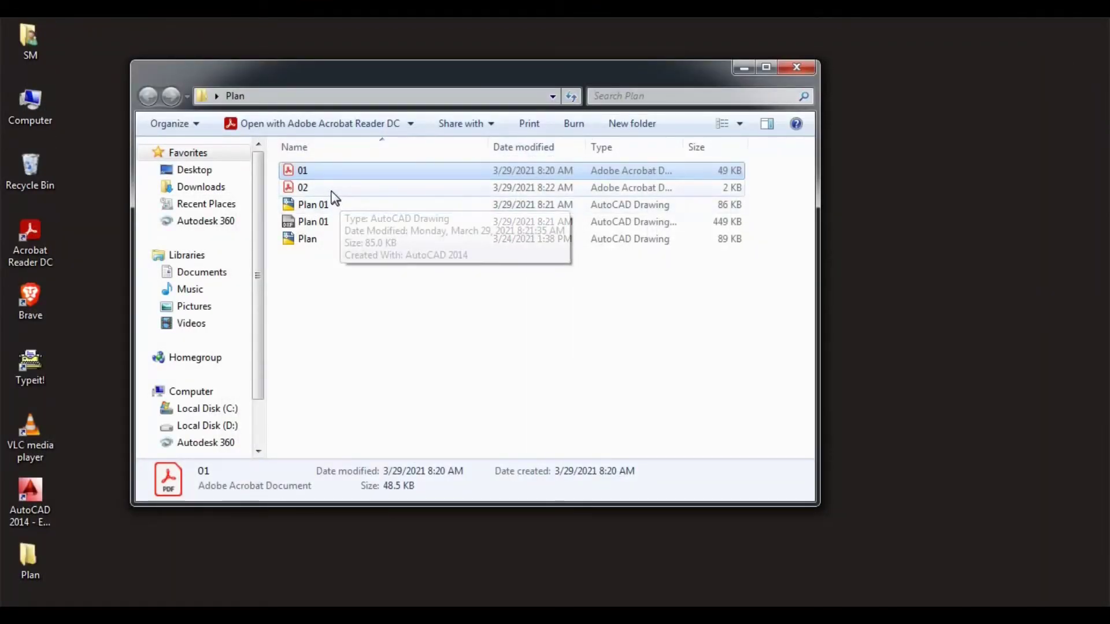
Step: View 02.pdf to confirm it has no stamp, then close it and the Plan folder
double_click(331, 189)
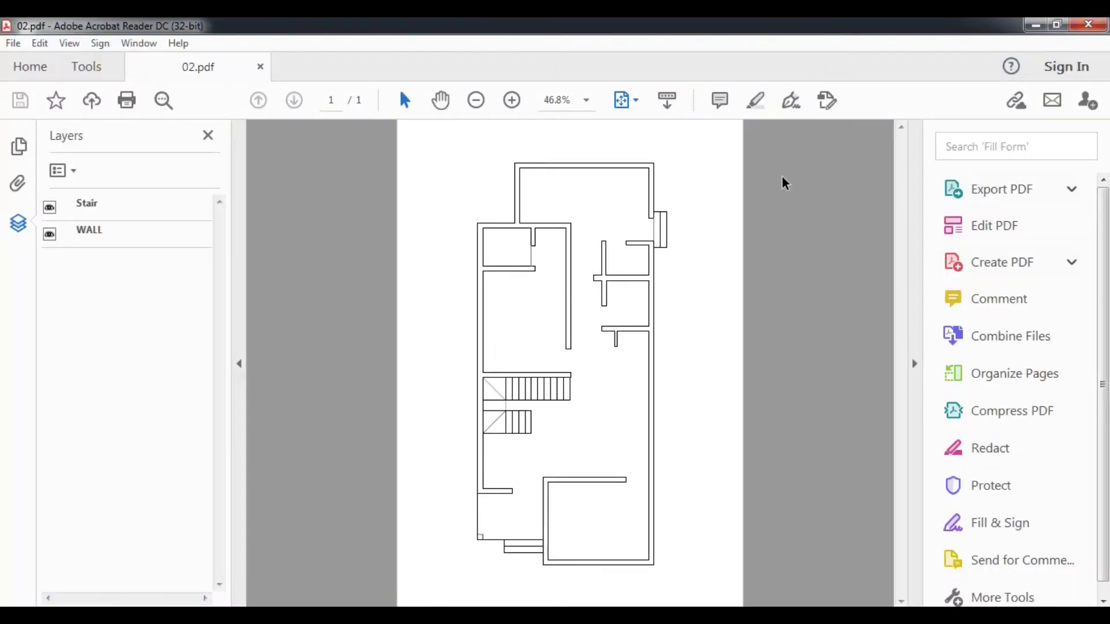
click(1089, 24)
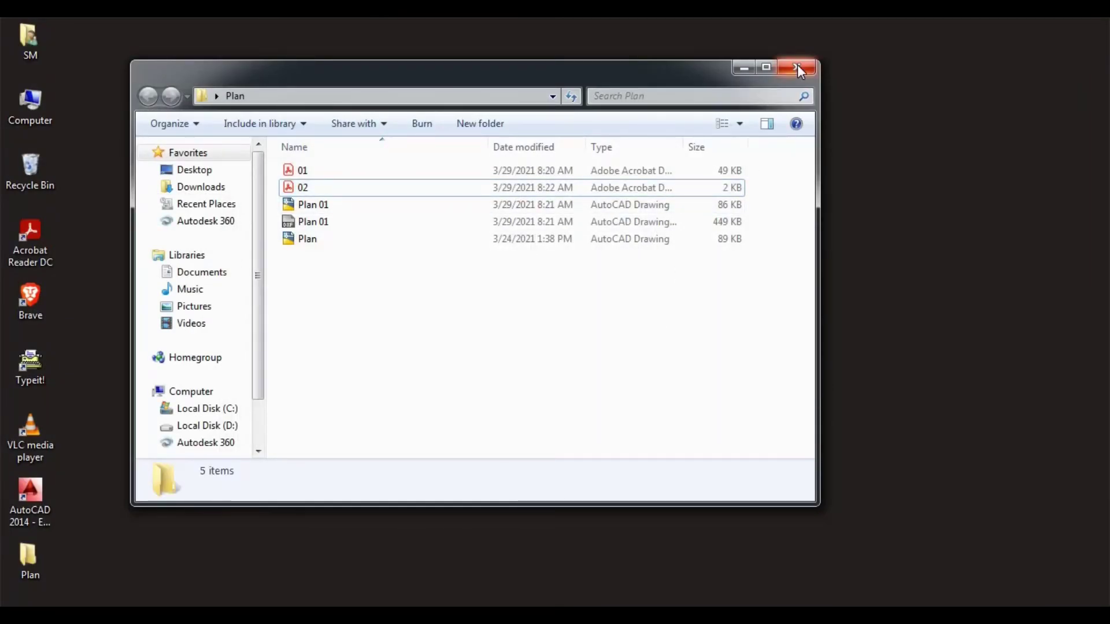
click(796, 67)
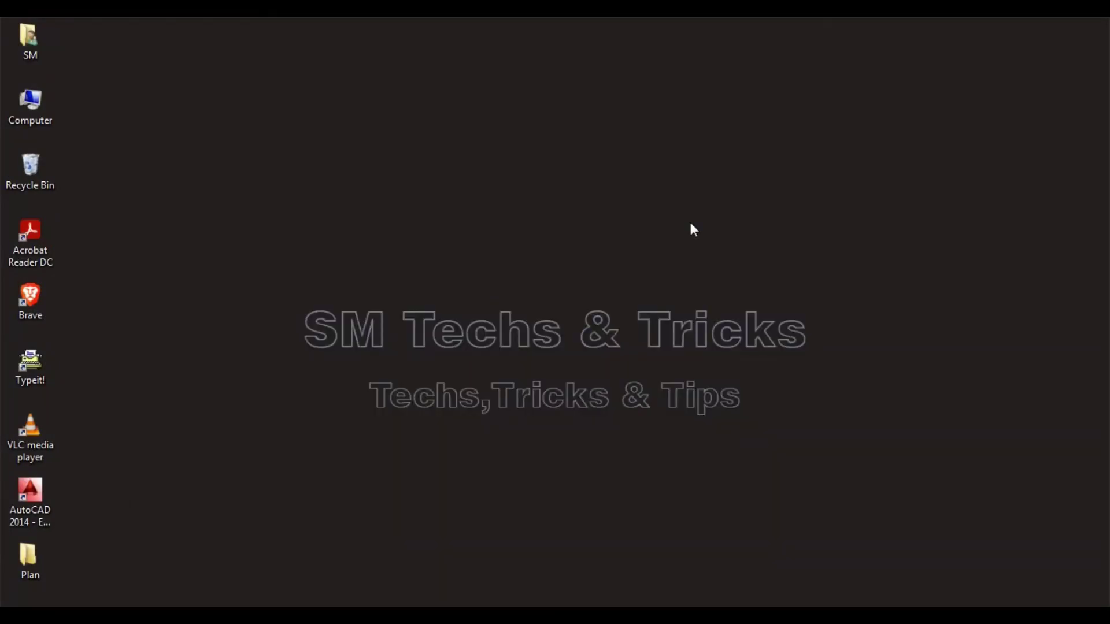